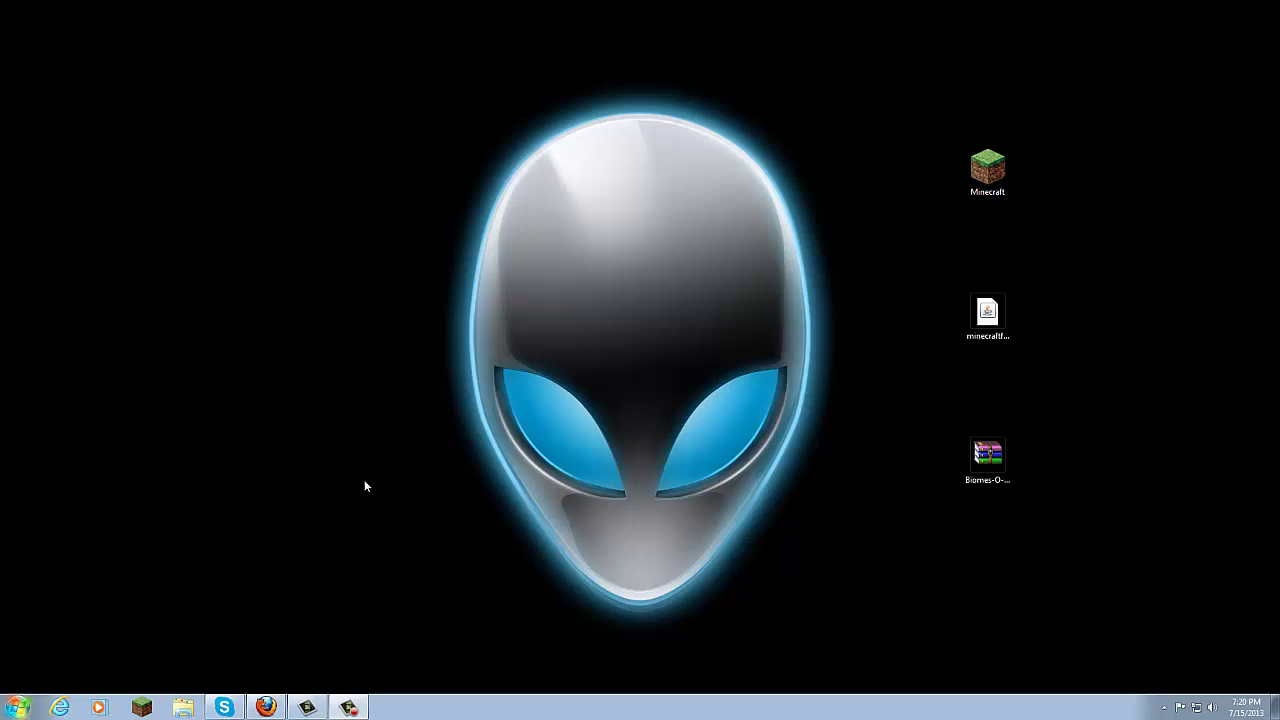
# Step: Examine the Minecraft launcher, the Forge installer and the Biomes-O-Plenty mod file on the desktop
pyautogui.click(987, 313)
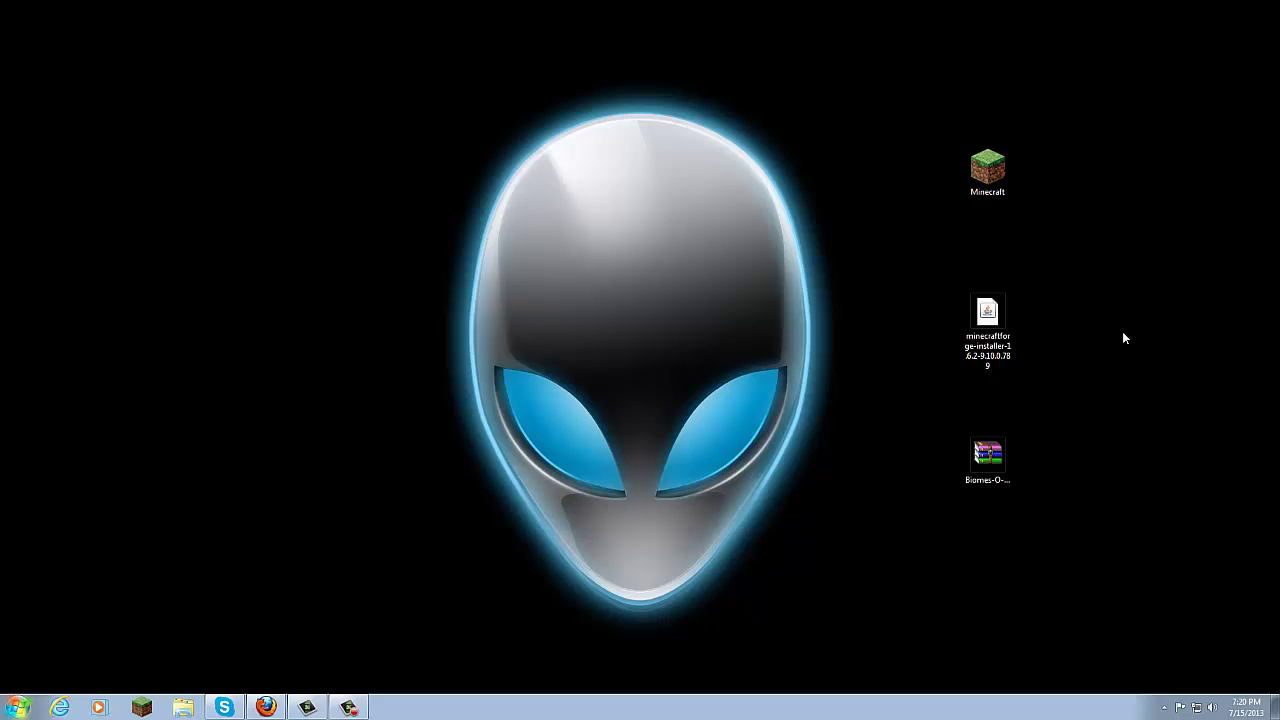
pyautogui.click(987, 458)
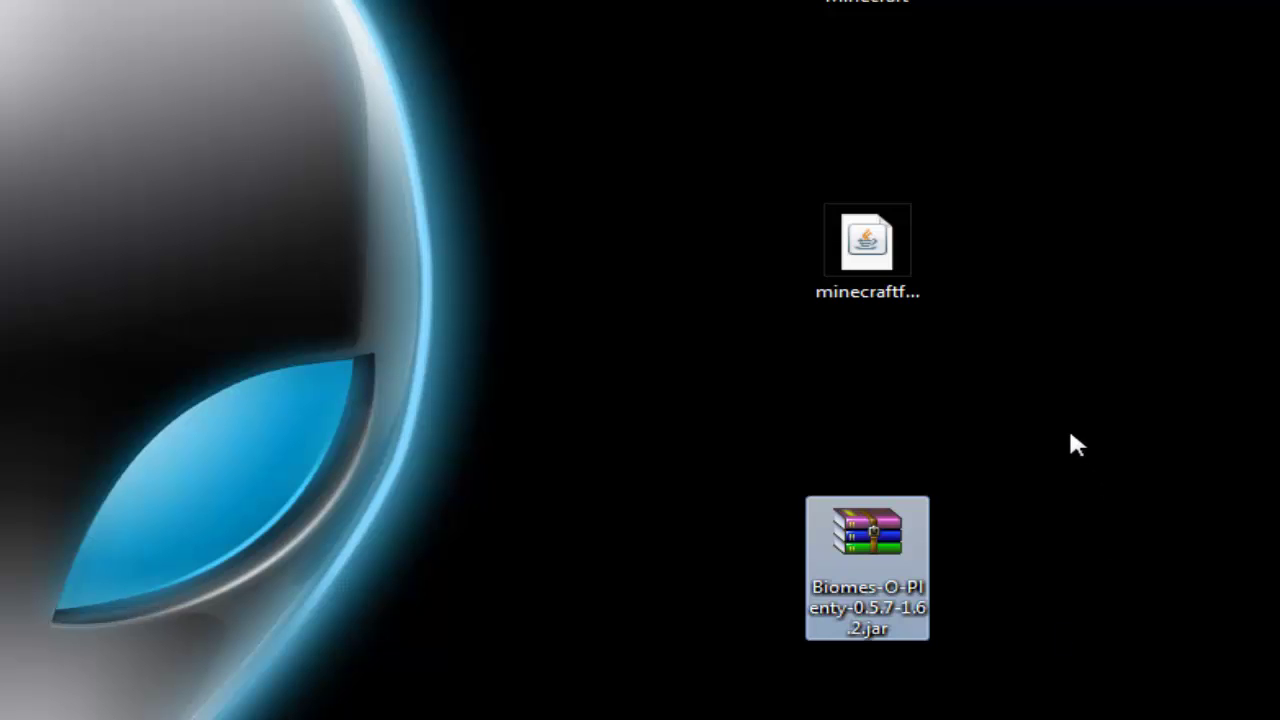
pyautogui.moveTo(774, 9); pyautogui.dragTo(640, 700)
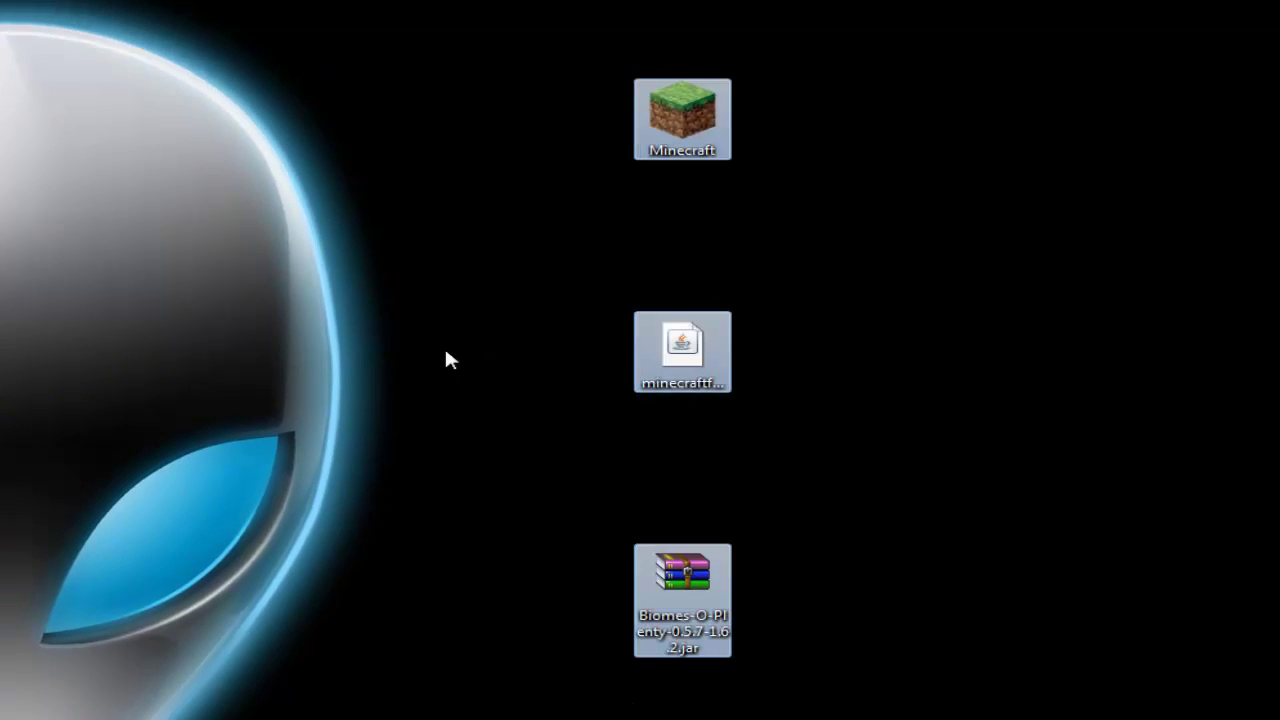
pyautogui.click(682, 350)
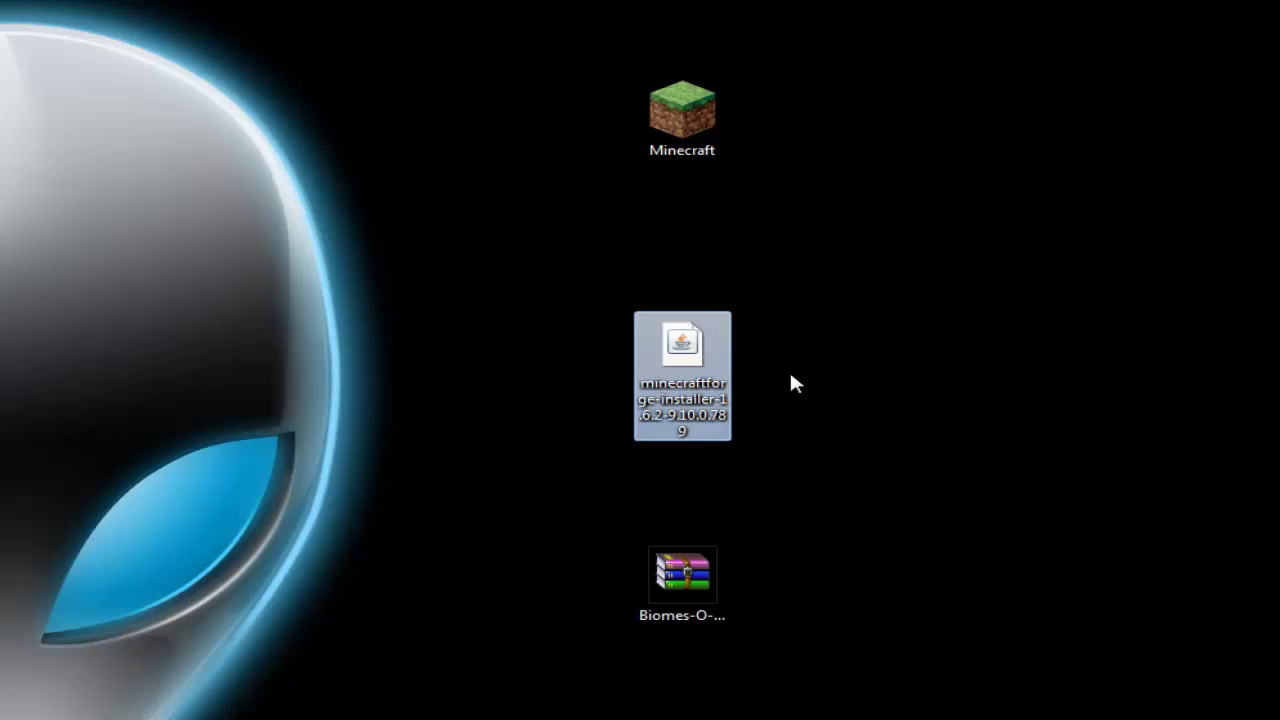
pyautogui.click(668, 108)
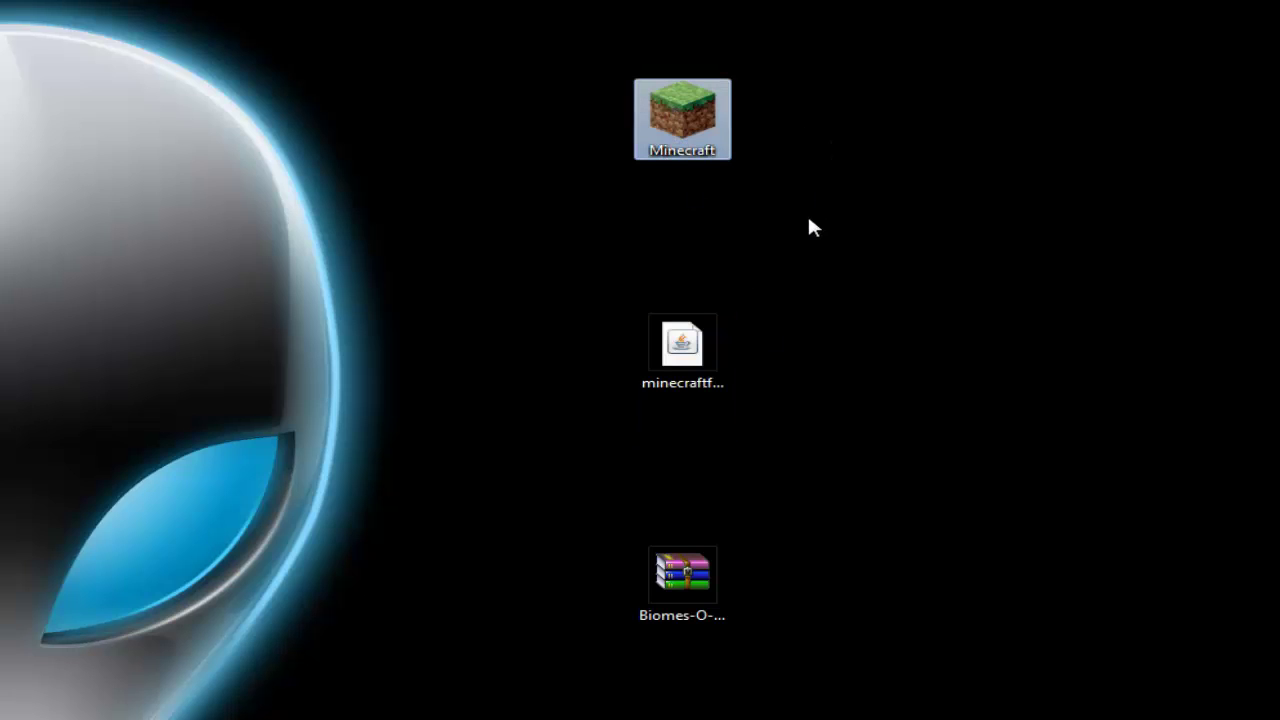
pyautogui.click(692, 577)
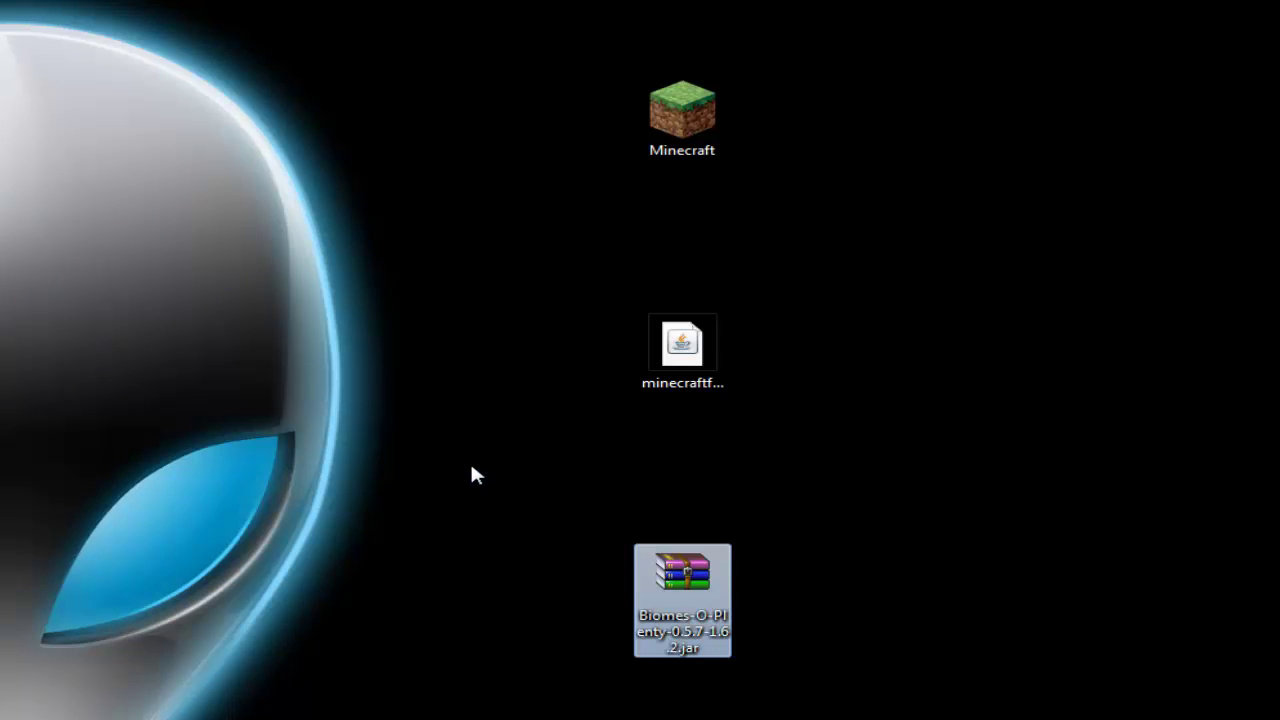
pyautogui.press('Up')
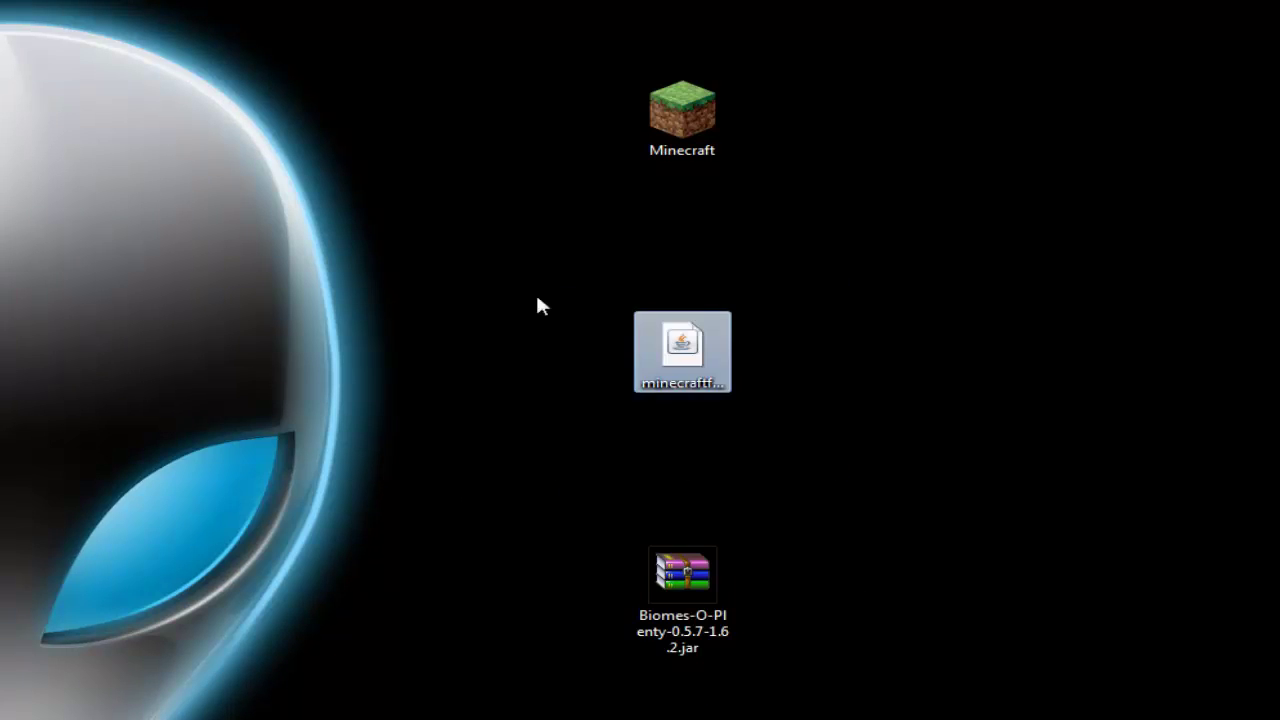
pyautogui.click(500, 276)
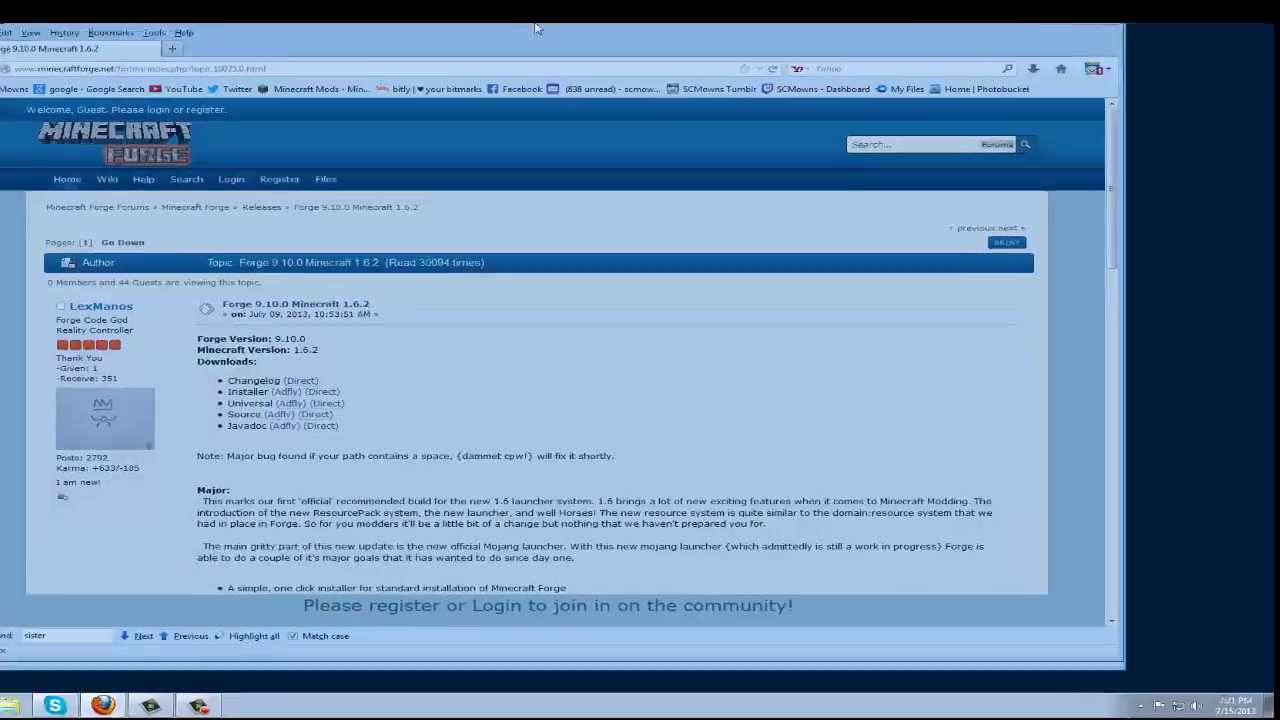
# Step: Review the Installer download links in the Forge 9.10.0 Minecraft 1.6.2 forum topic in Firefox
pyautogui.hotkey('alt', 'Left')
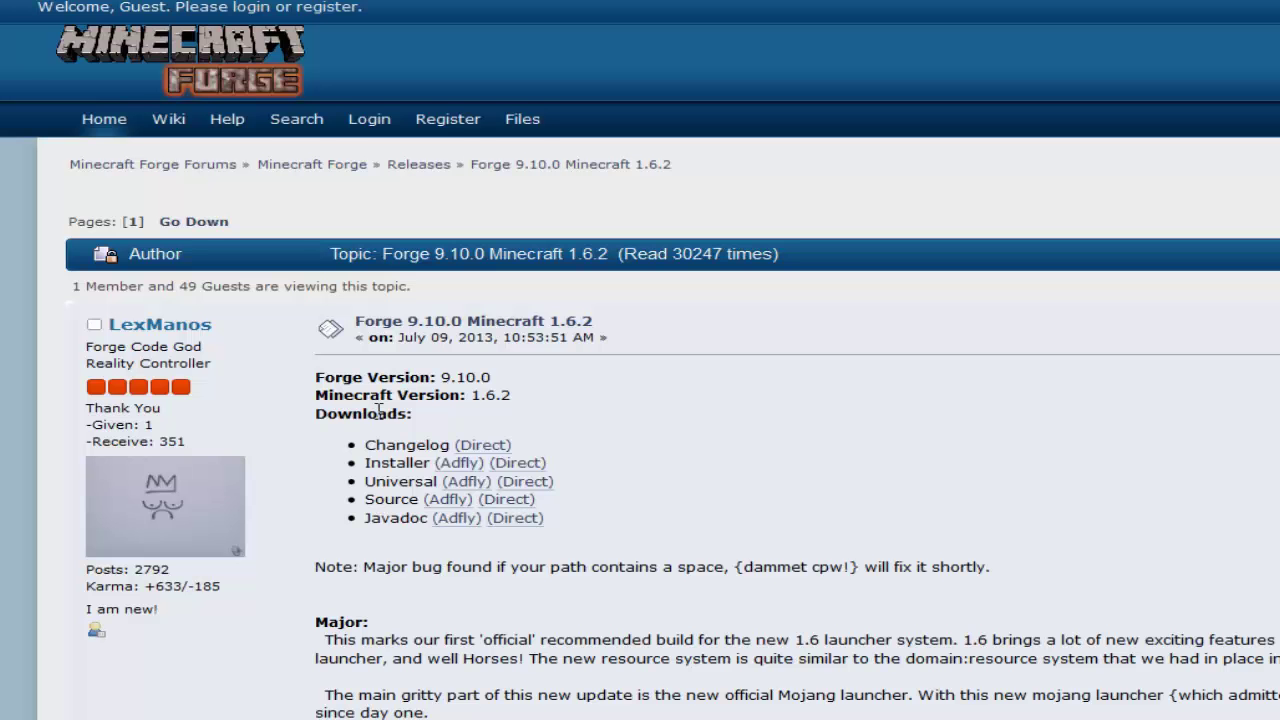
pyautogui.scroll(-1, 377, 410)
pyautogui.scroll(-1, 377, 410)
pyautogui.moveTo(365, 345); pyautogui.dragTo(429, 356)
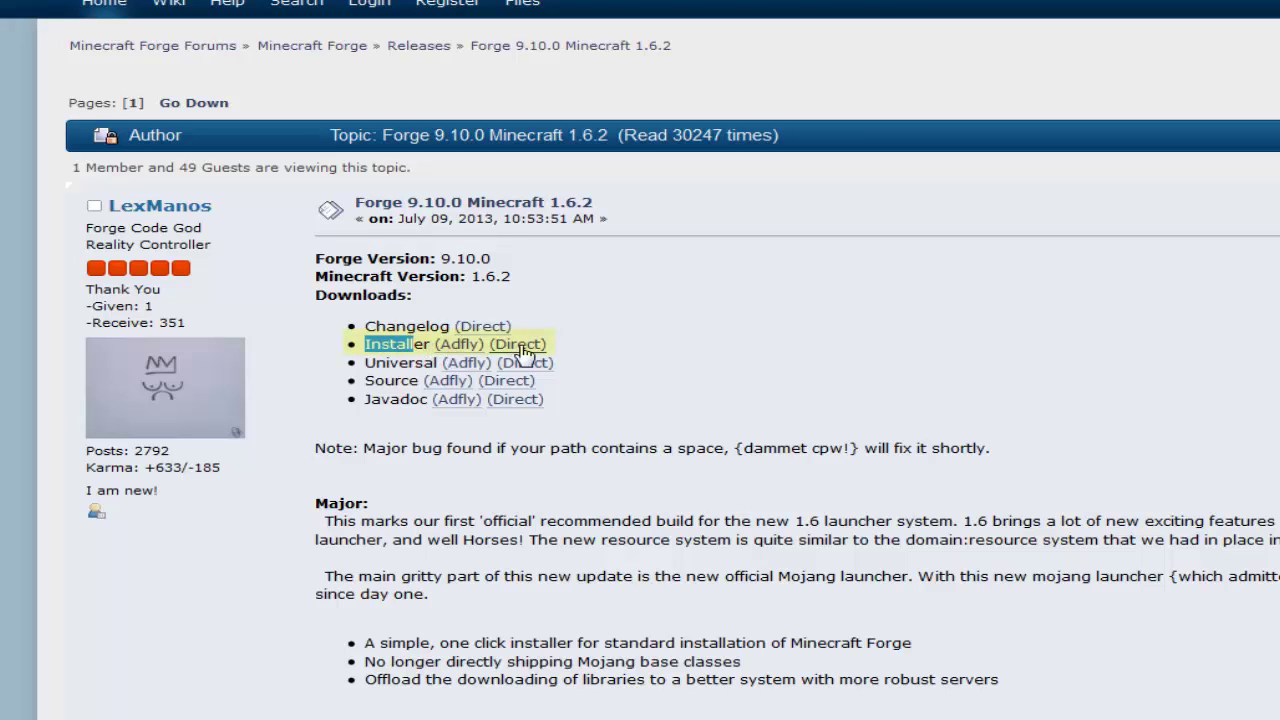
pyautogui.click(401, 351)
pyautogui.moveTo(381, 350); pyautogui.dragTo(432, 352)
pyautogui.click(349, 352)
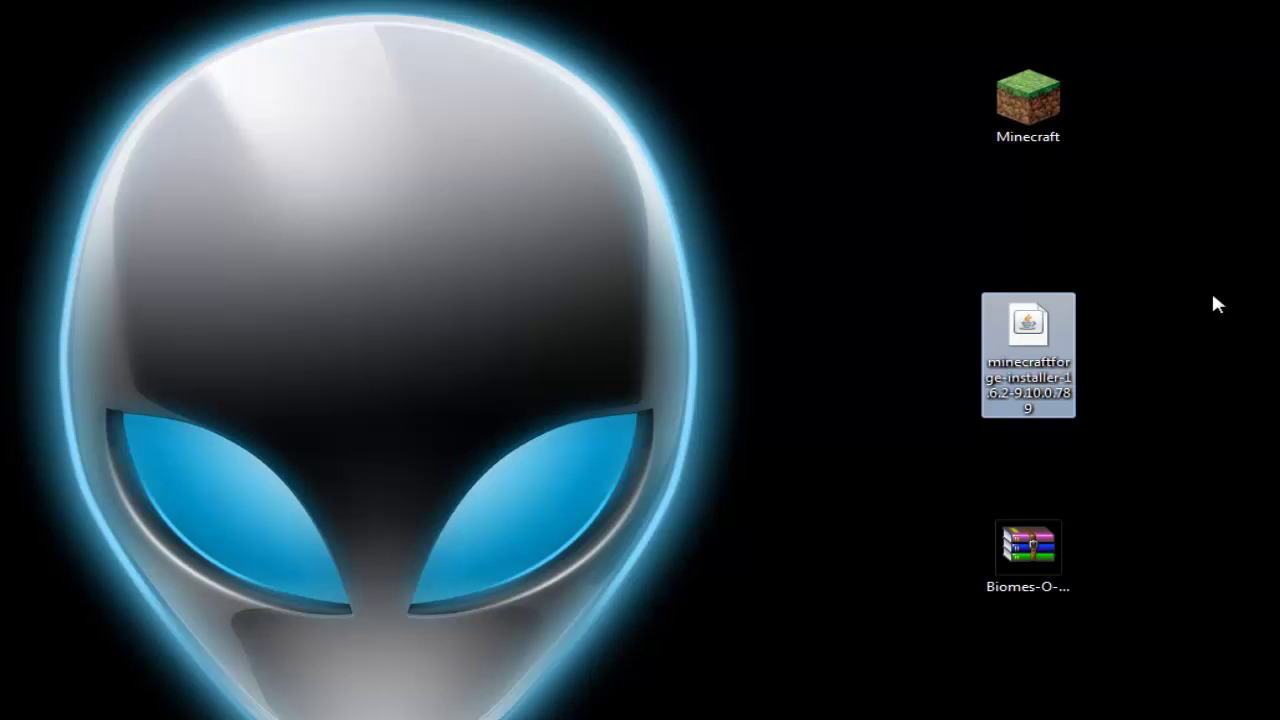
pyautogui.click(1148, 297)
pyautogui.doubleClick(1049, 354)
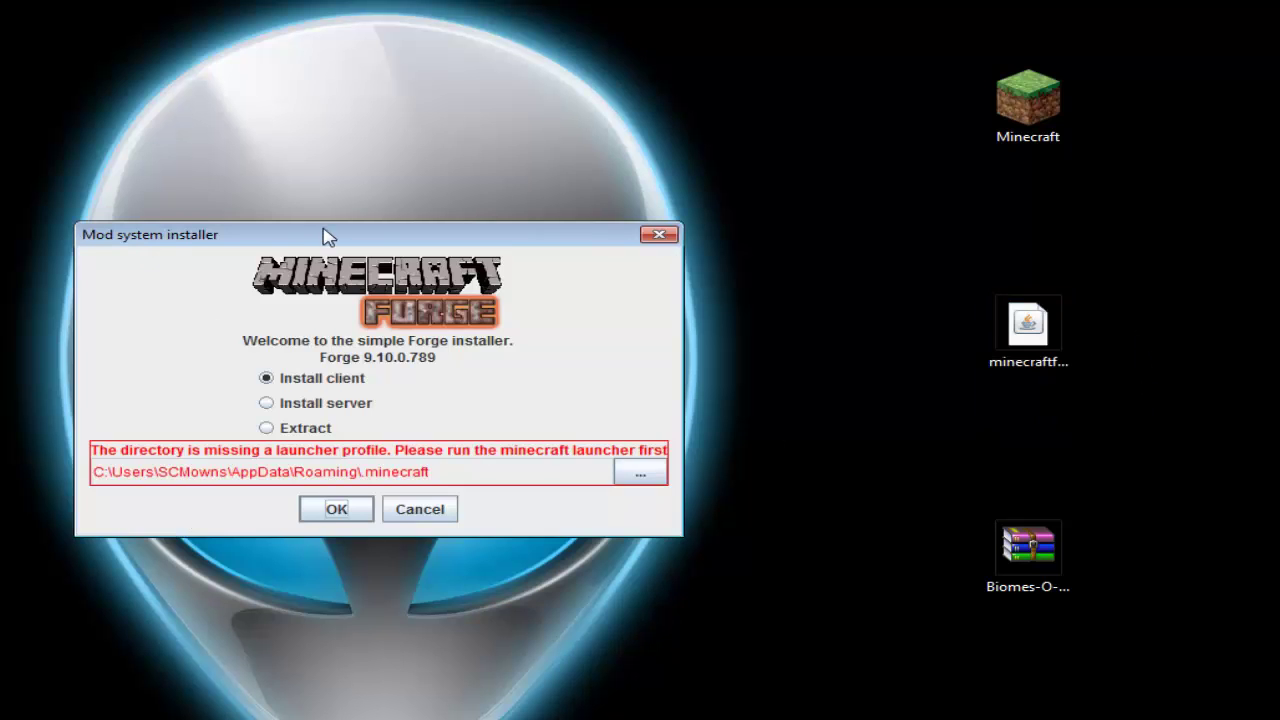
pyautogui.moveTo(326, 234); pyautogui.dragTo(0, 241)
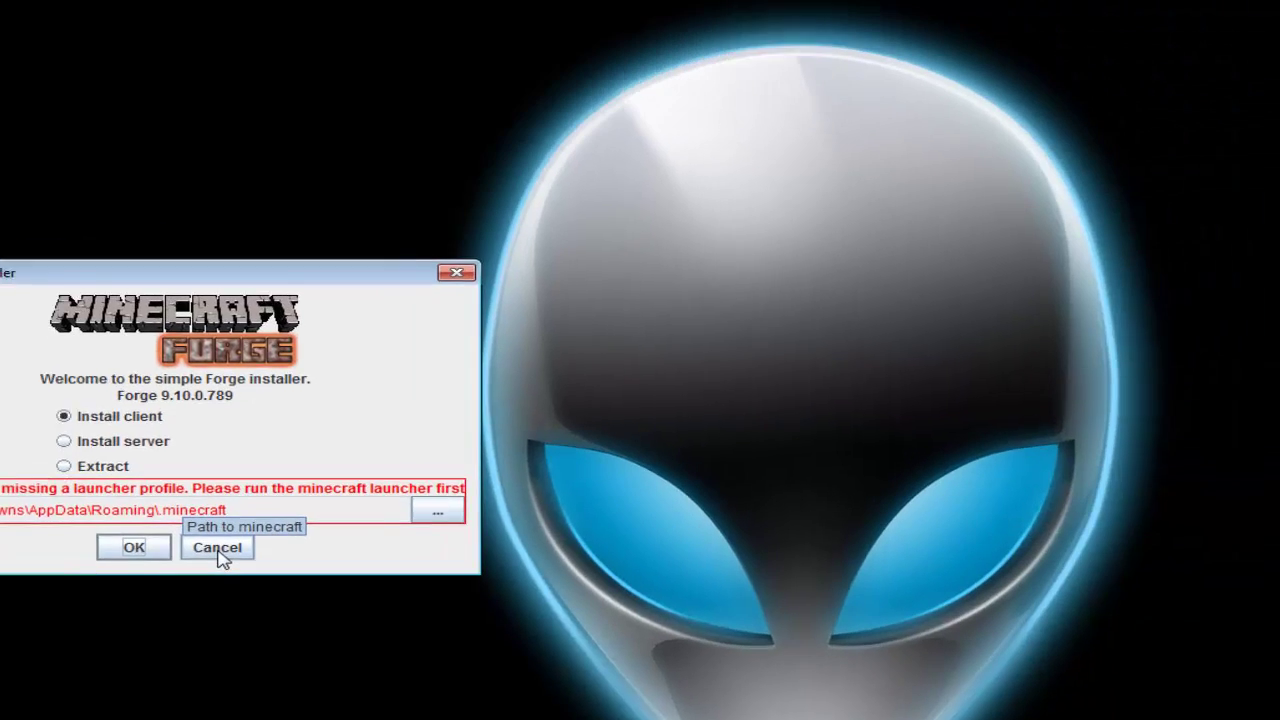
pyautogui.click(526, 516)
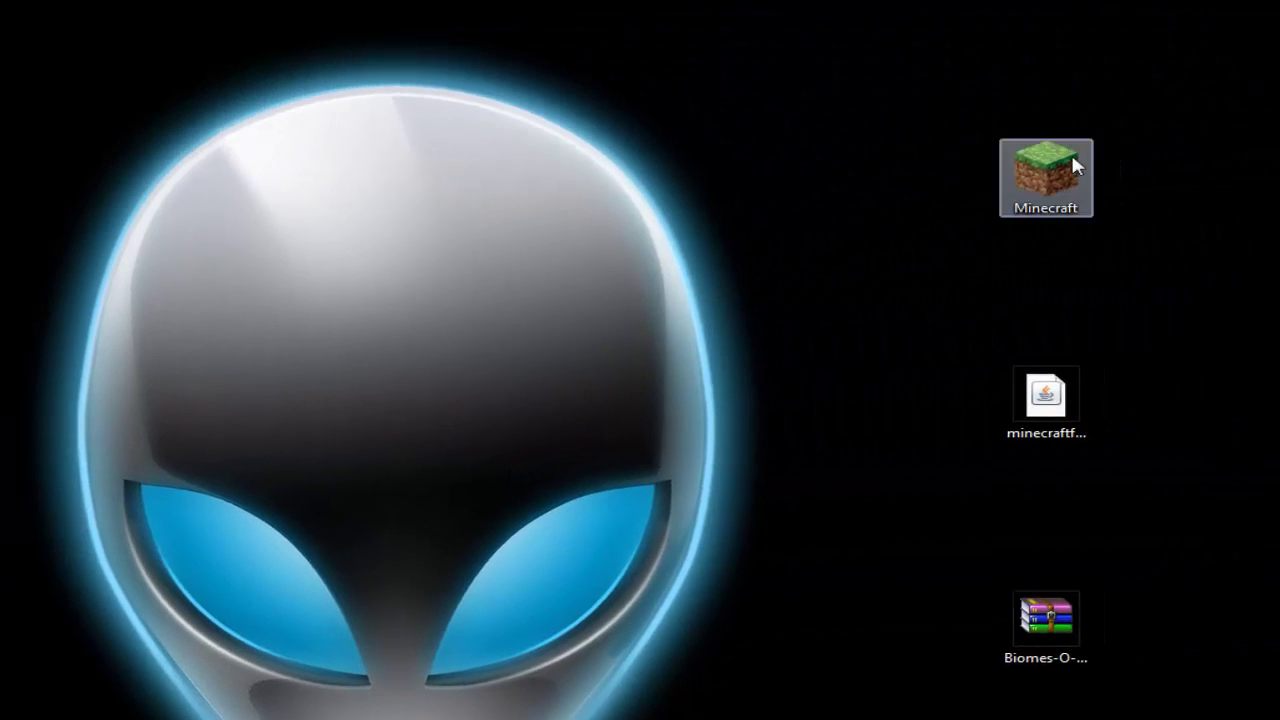
# Step: Run Minecraft once by logging in with the account username and password, and close the game and launcher
pyautogui.doubleClick(1080, 176)
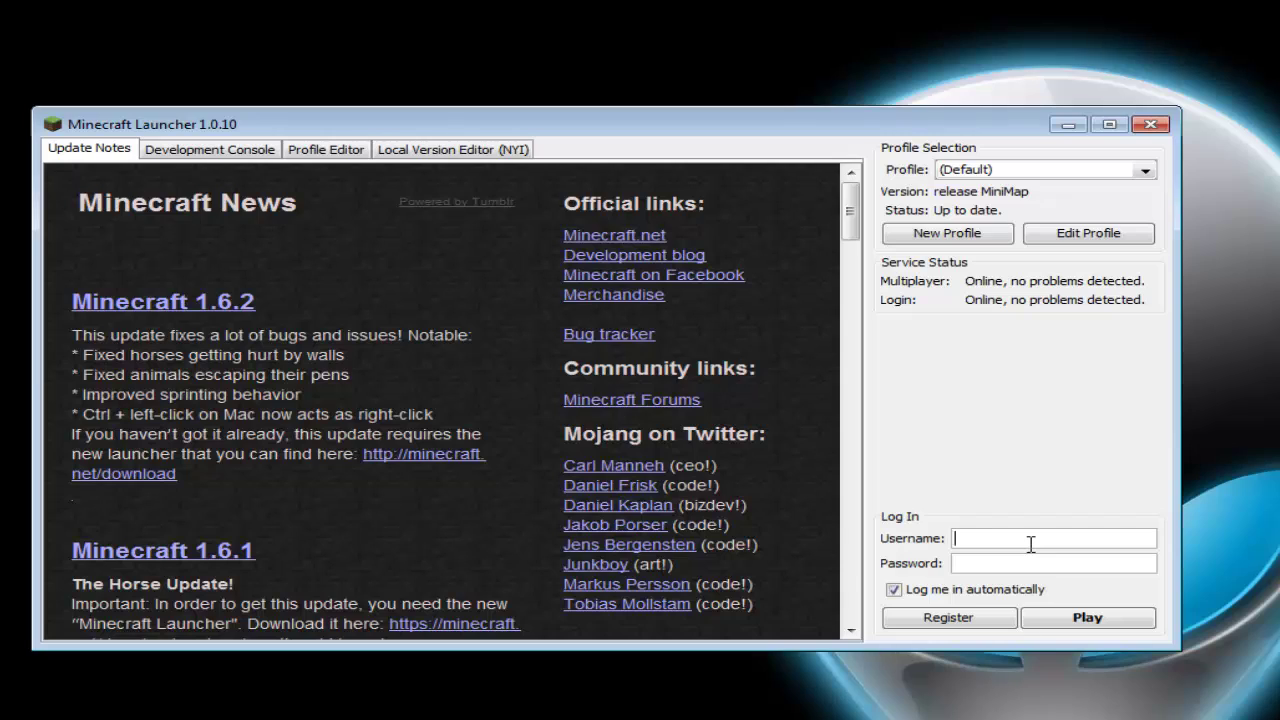
pyautogui.write('SdogSteven')
pyautogui.press('Tab')
pyautogui.write('••••••••••••')
pyautogui.click(1088, 620)
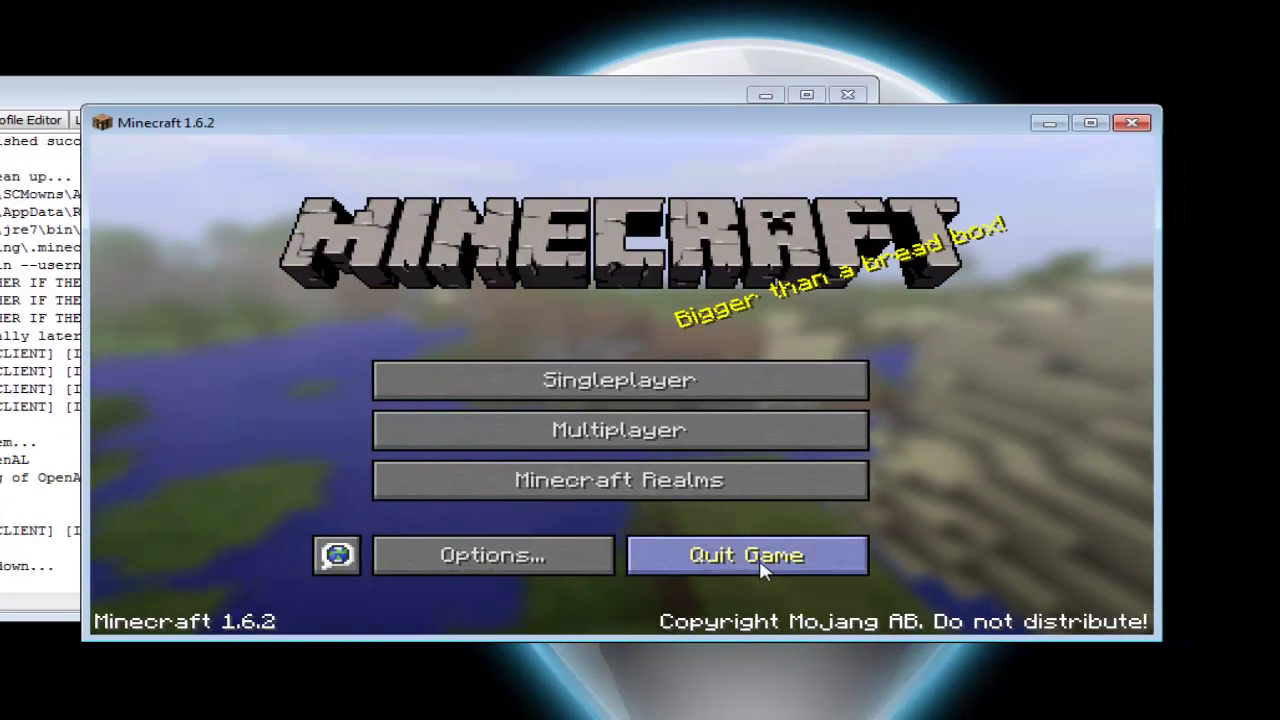
pyautogui.click(762, 566)
pyautogui.click(848, 94)
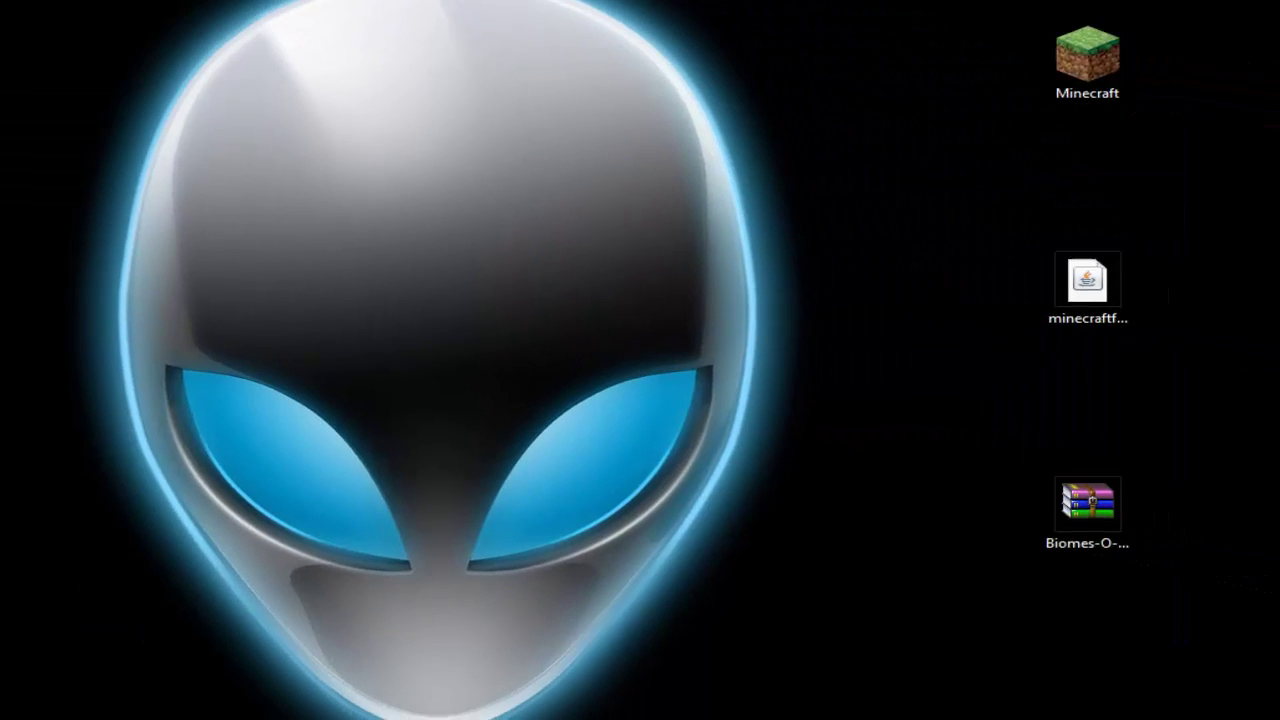
# Step: Install the Forge 9.10.0.789 client with the desktop Forge installer, using the Install client option
pyautogui.click(1086, 275)
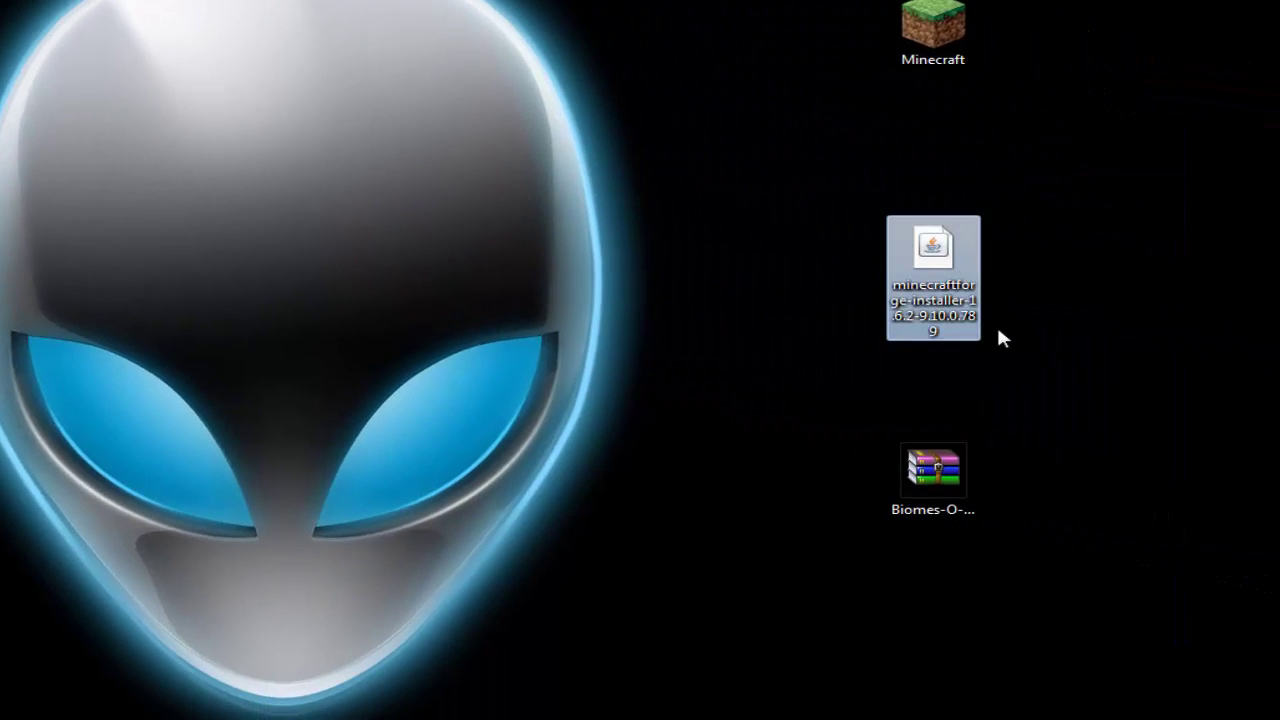
pyautogui.doubleClick(936, 225)
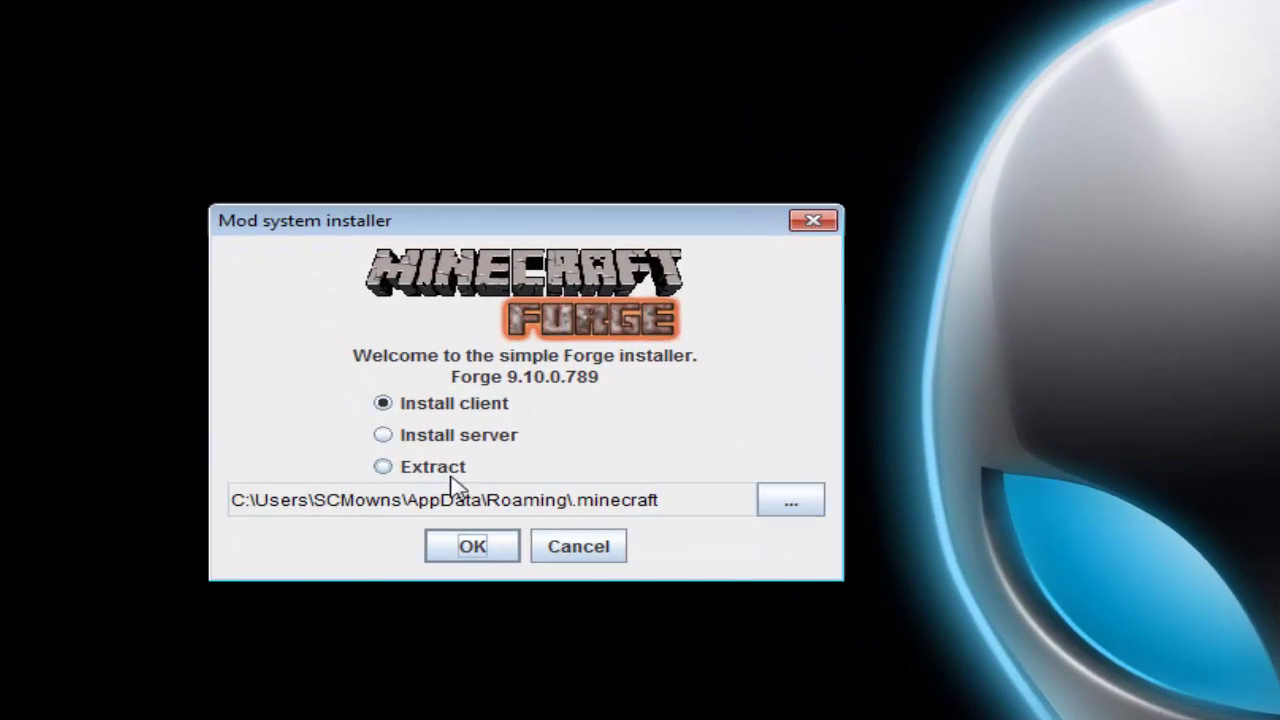
pyautogui.click(442, 410)
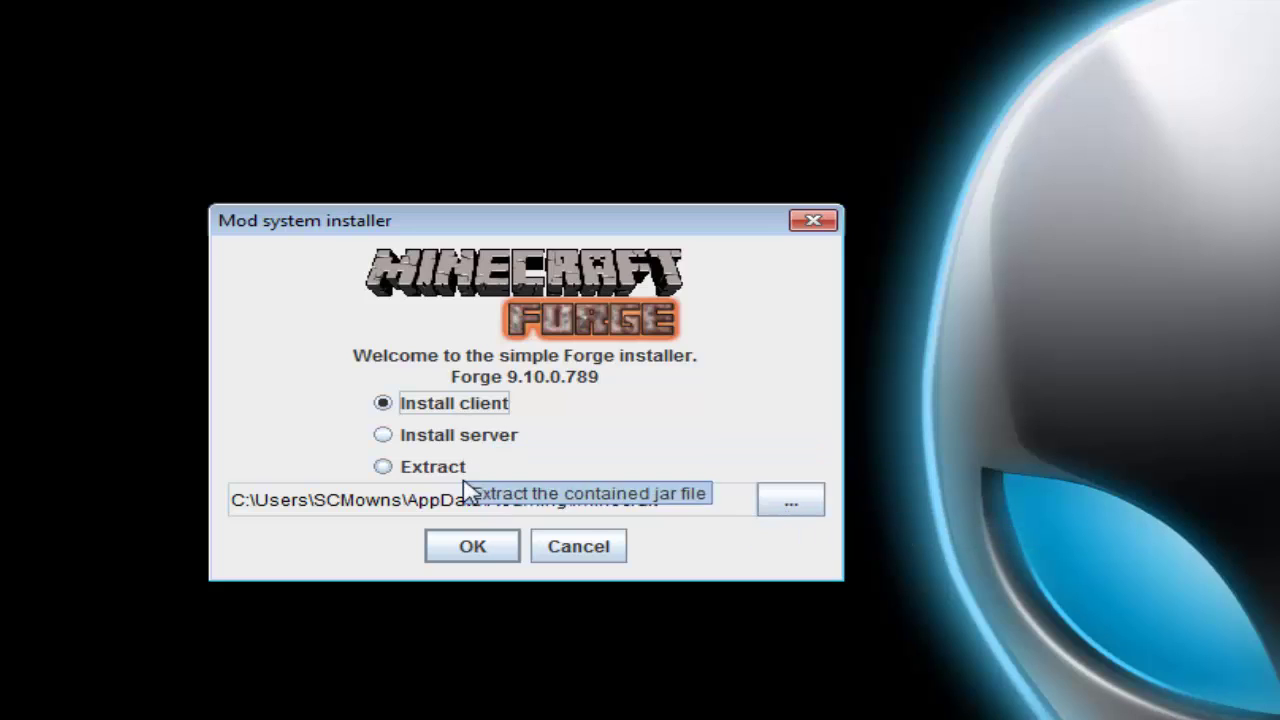
pyautogui.click(471, 549)
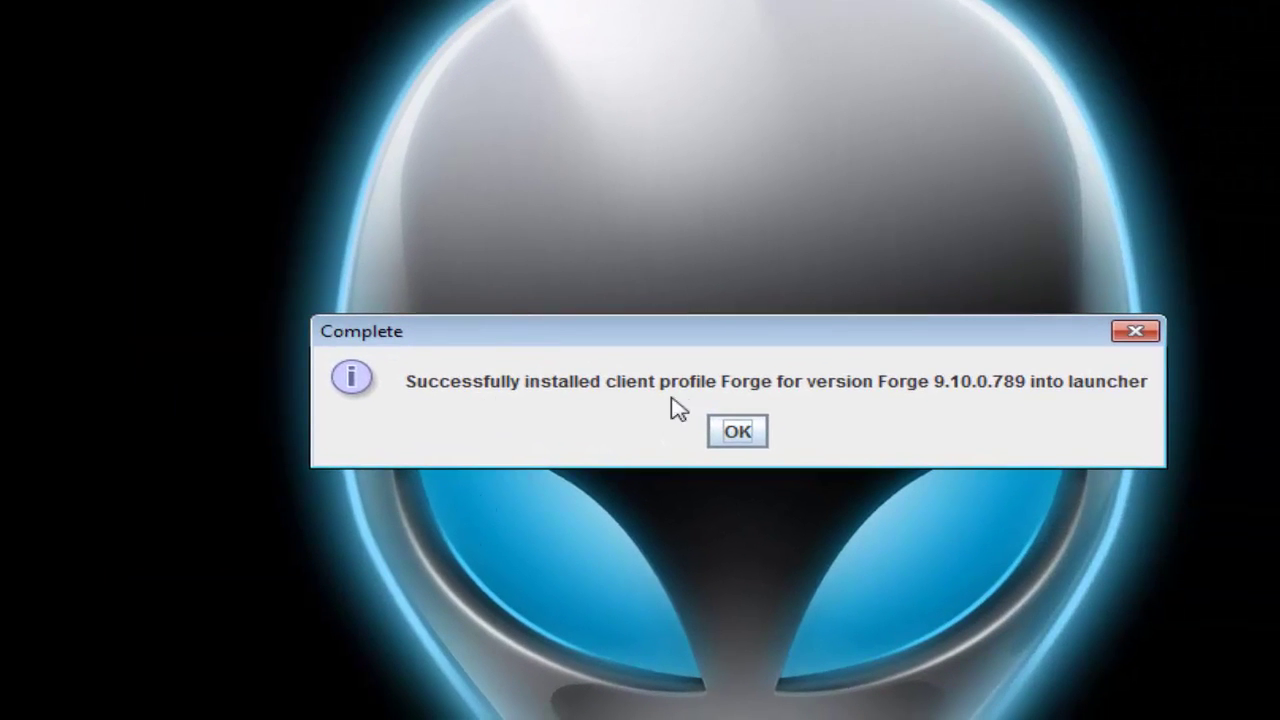
pyautogui.click(737, 431)
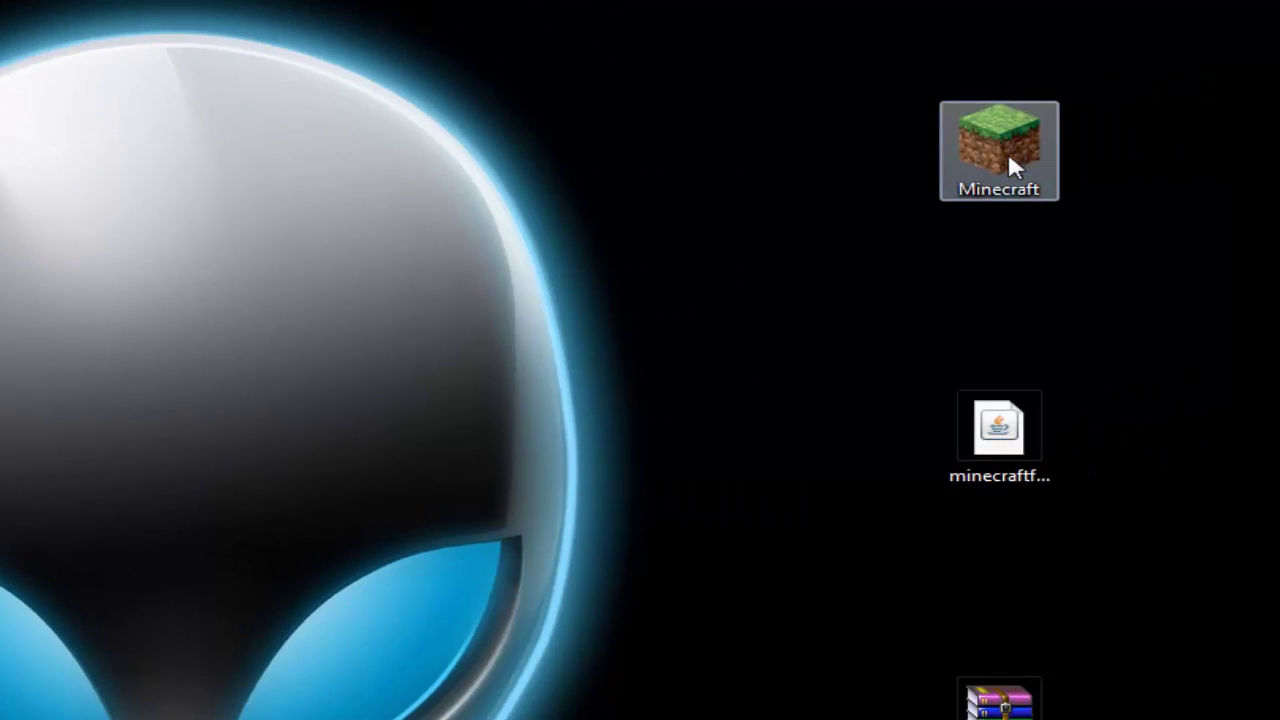
# Step: Open the Minecraft launcher and set the profile to Forge
pyautogui.doubleClick(1172, 130)
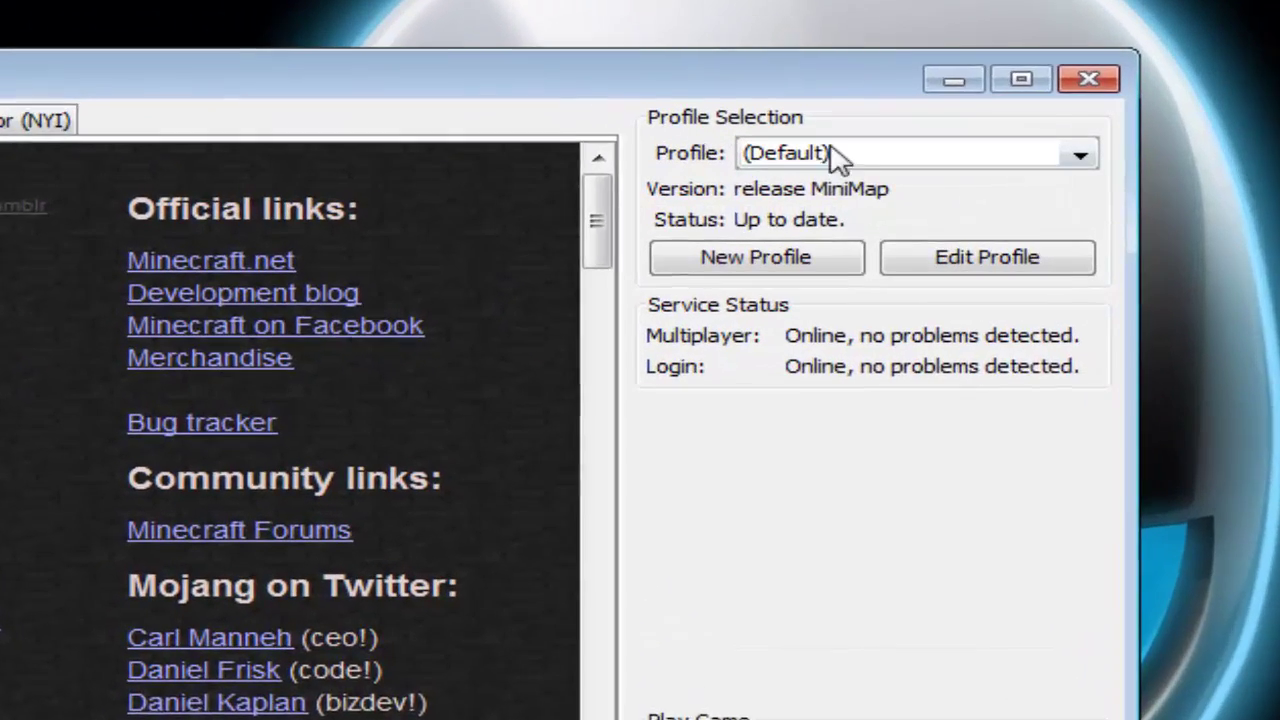
pyautogui.click(836, 152)
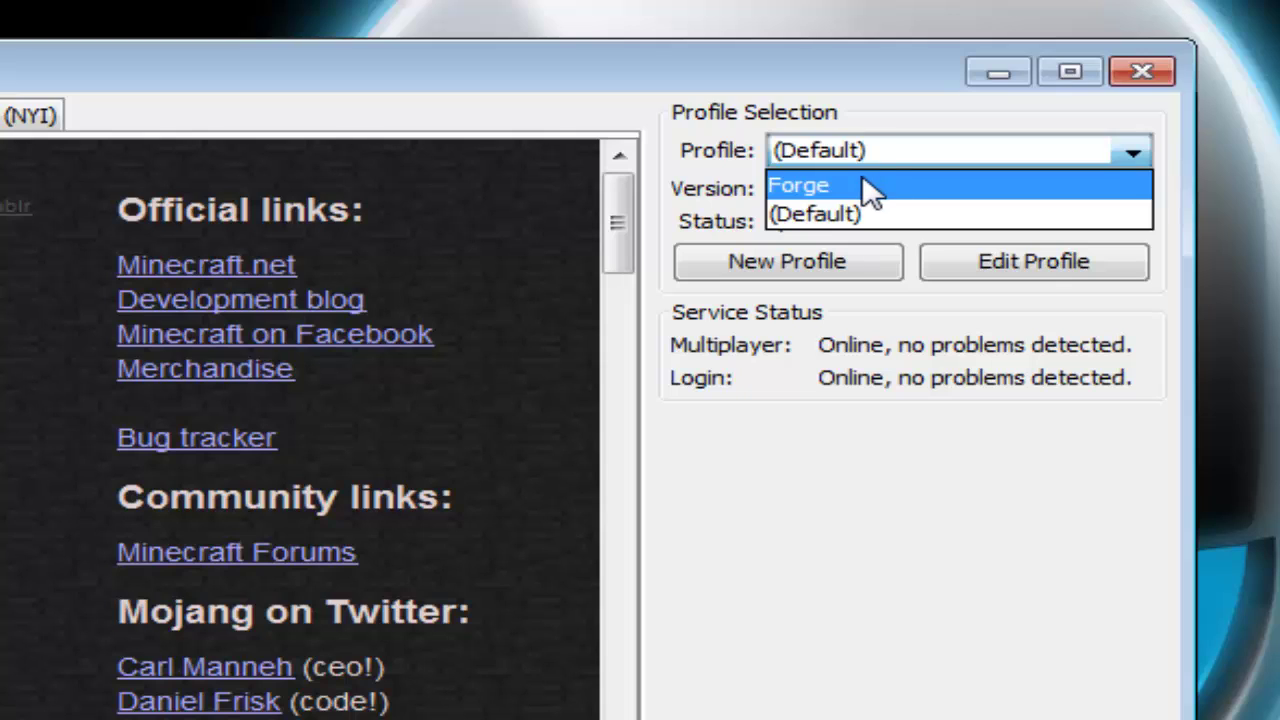
pyautogui.click(830, 183)
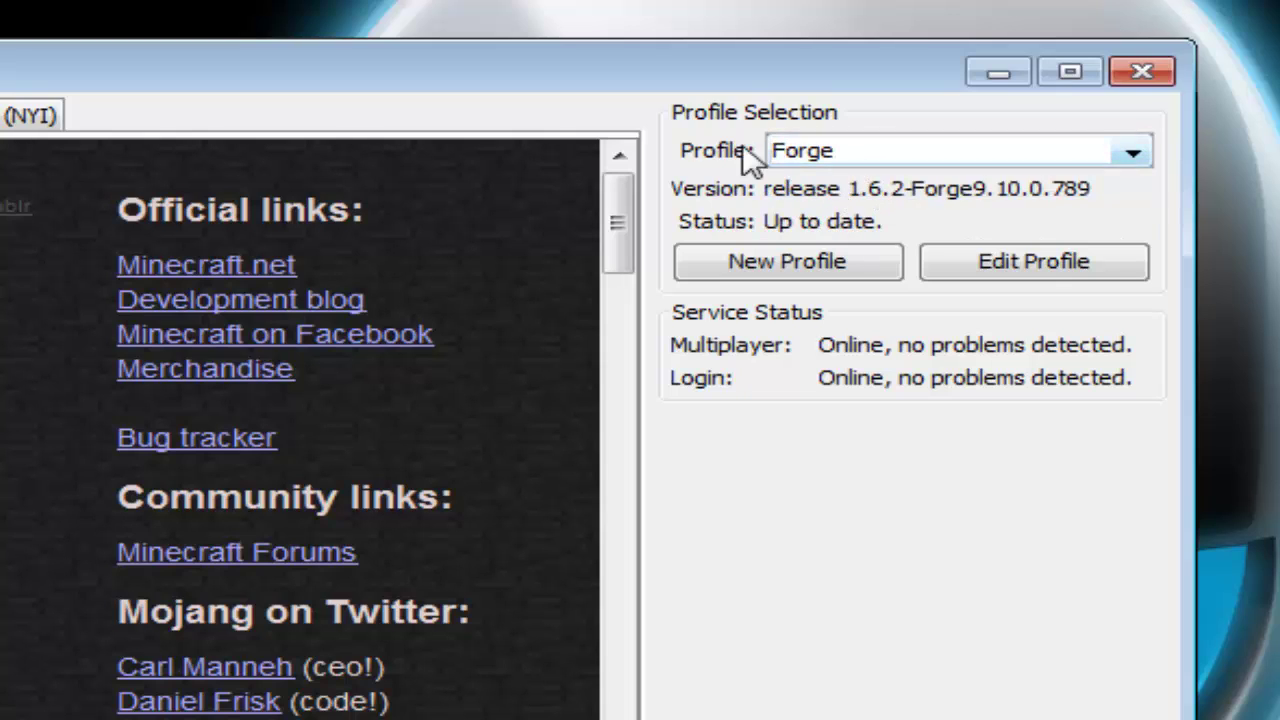
pyautogui.click(834, 152)
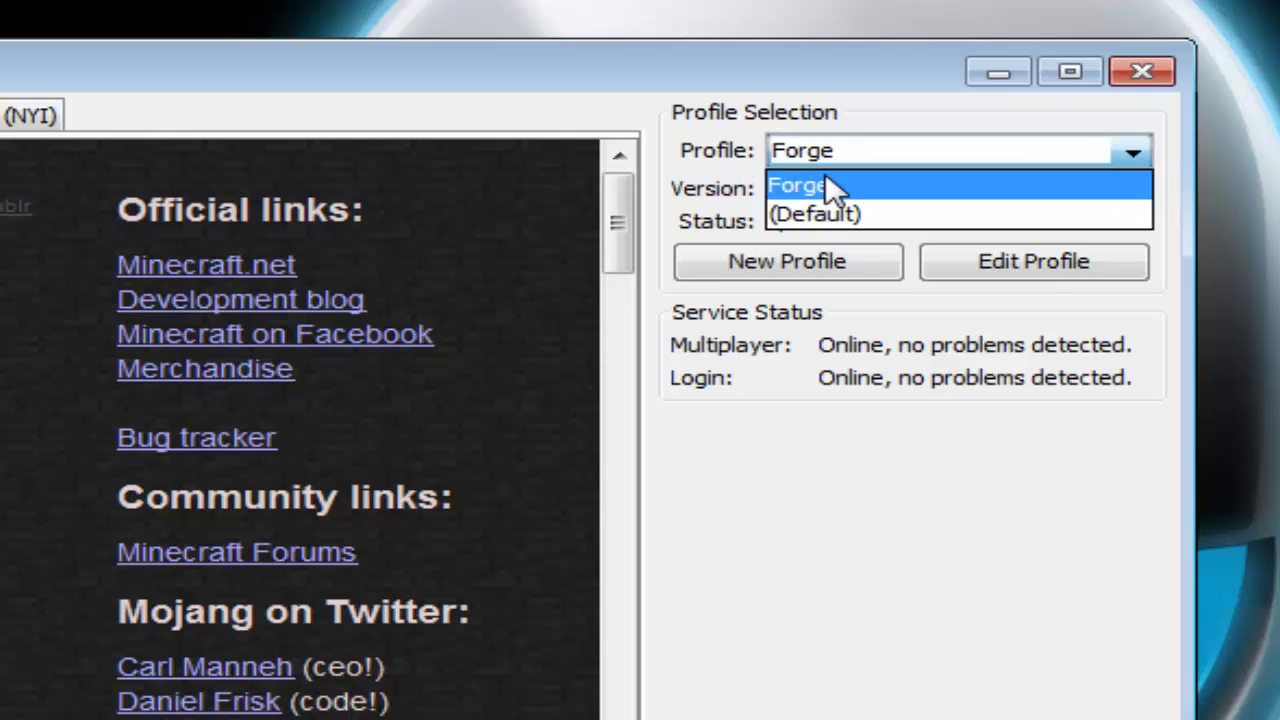
pyautogui.click(825, 183)
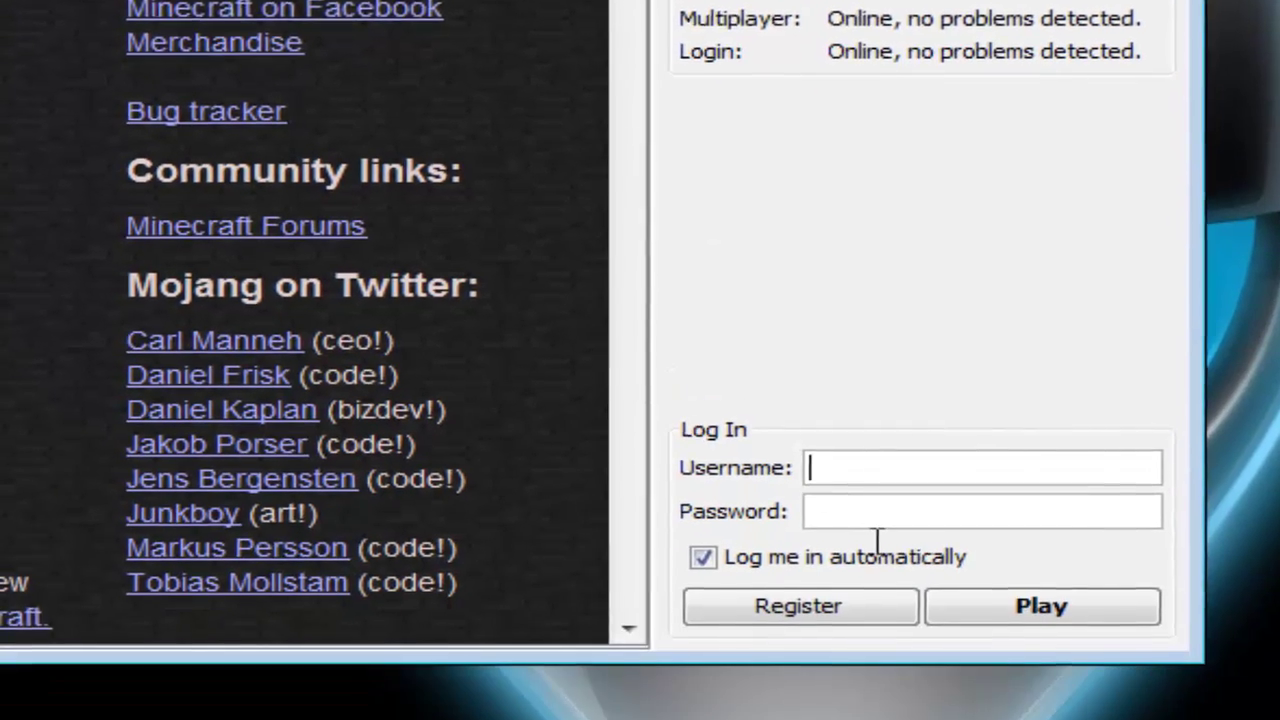
pyautogui.click(871, 510)
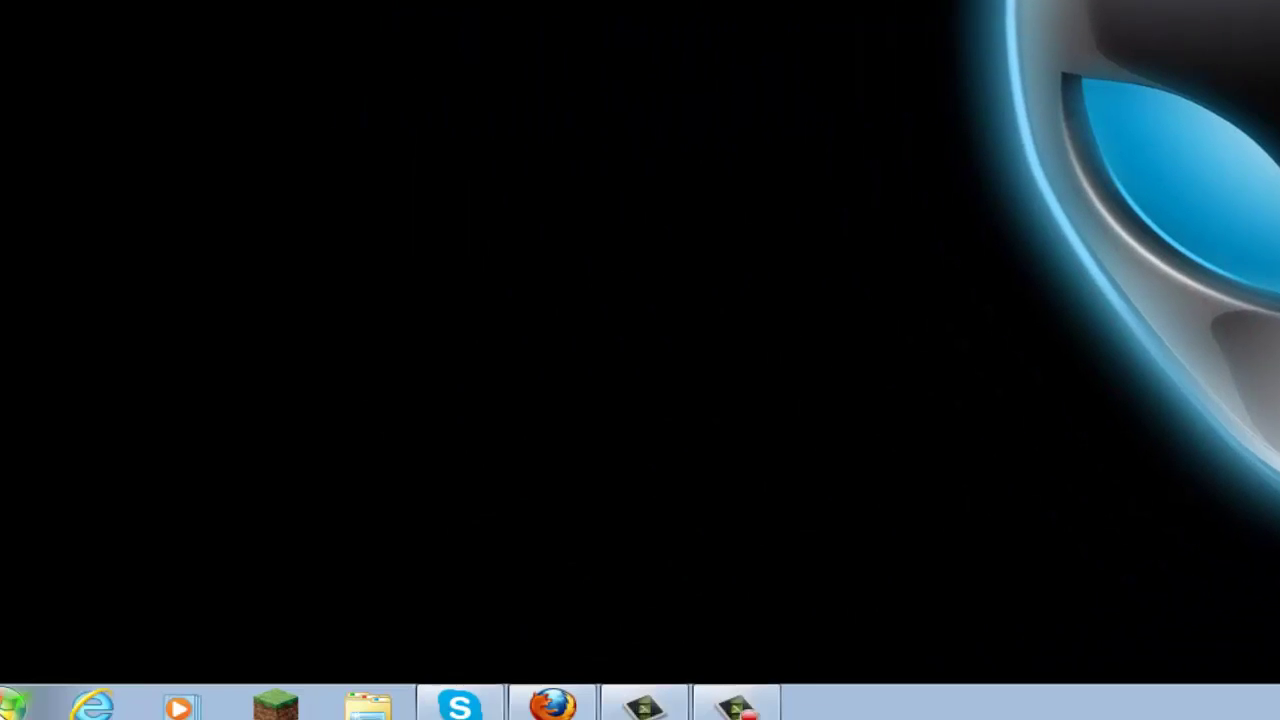
# Step: Search Windows for %appdata%, open the Roaming folder and select its .minecraft folder
pyautogui.click(14, 700)
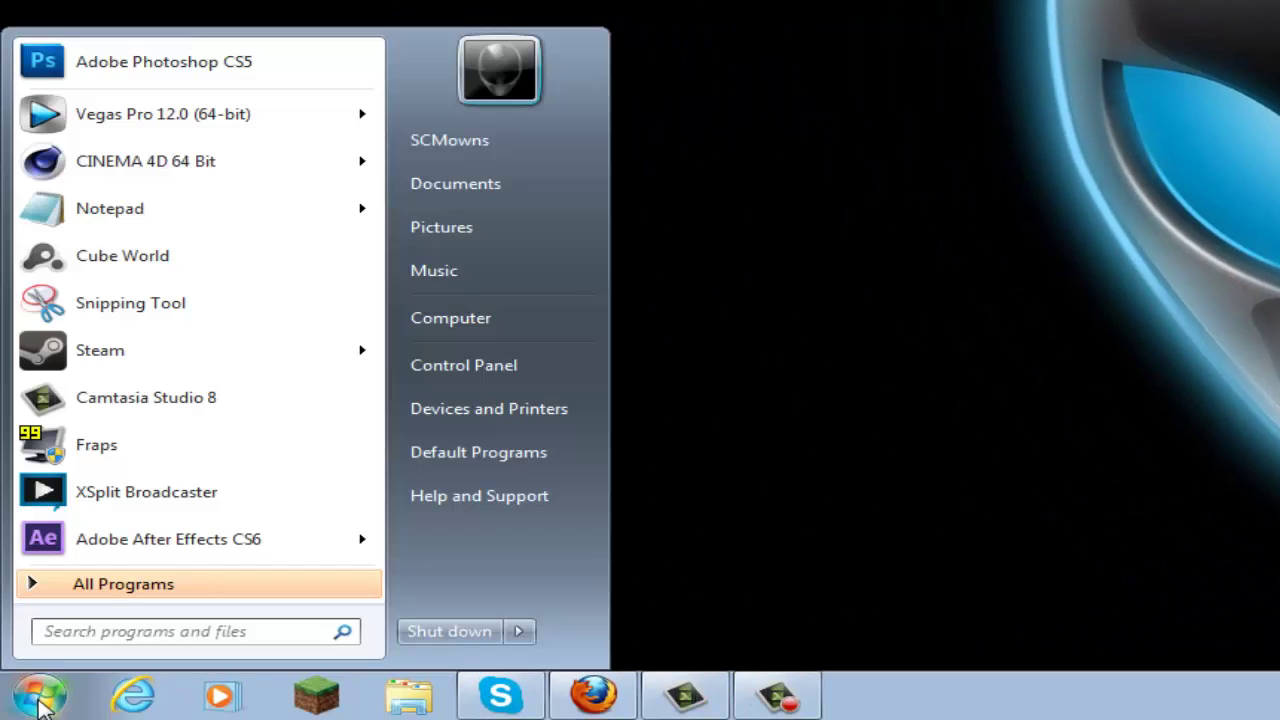
pyautogui.write('%appdata%')
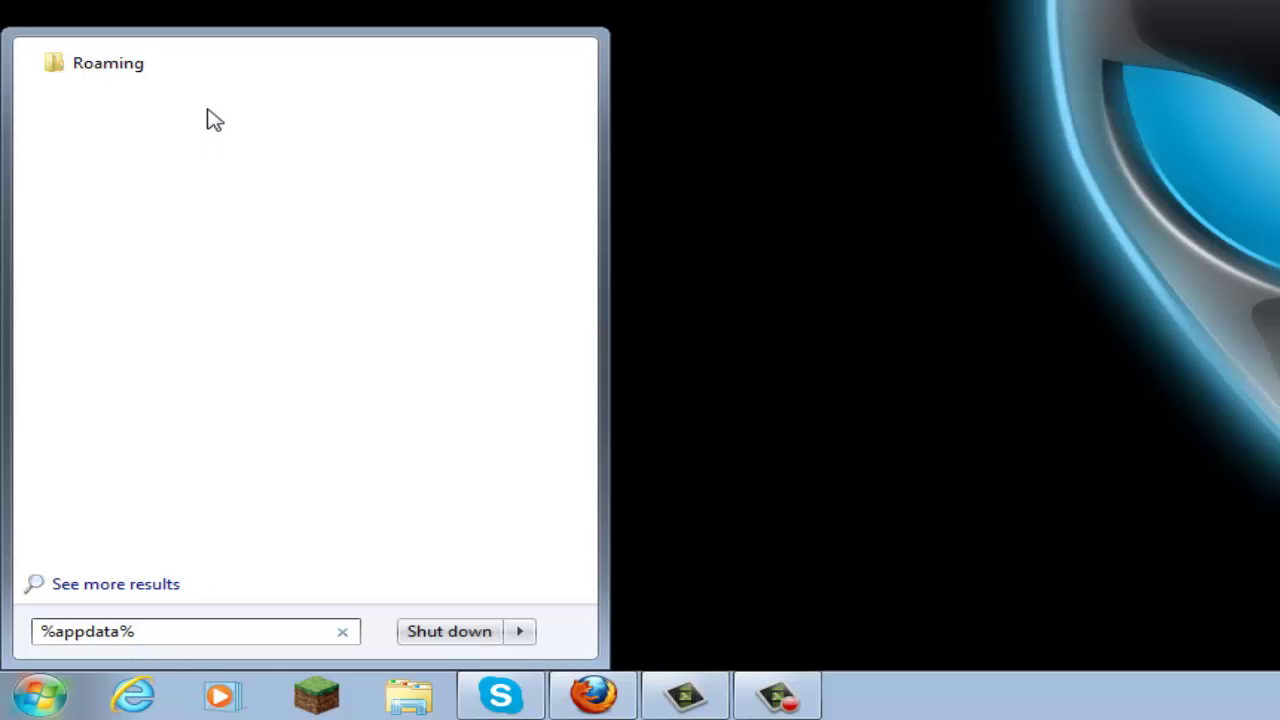
pyautogui.click(203, 72)
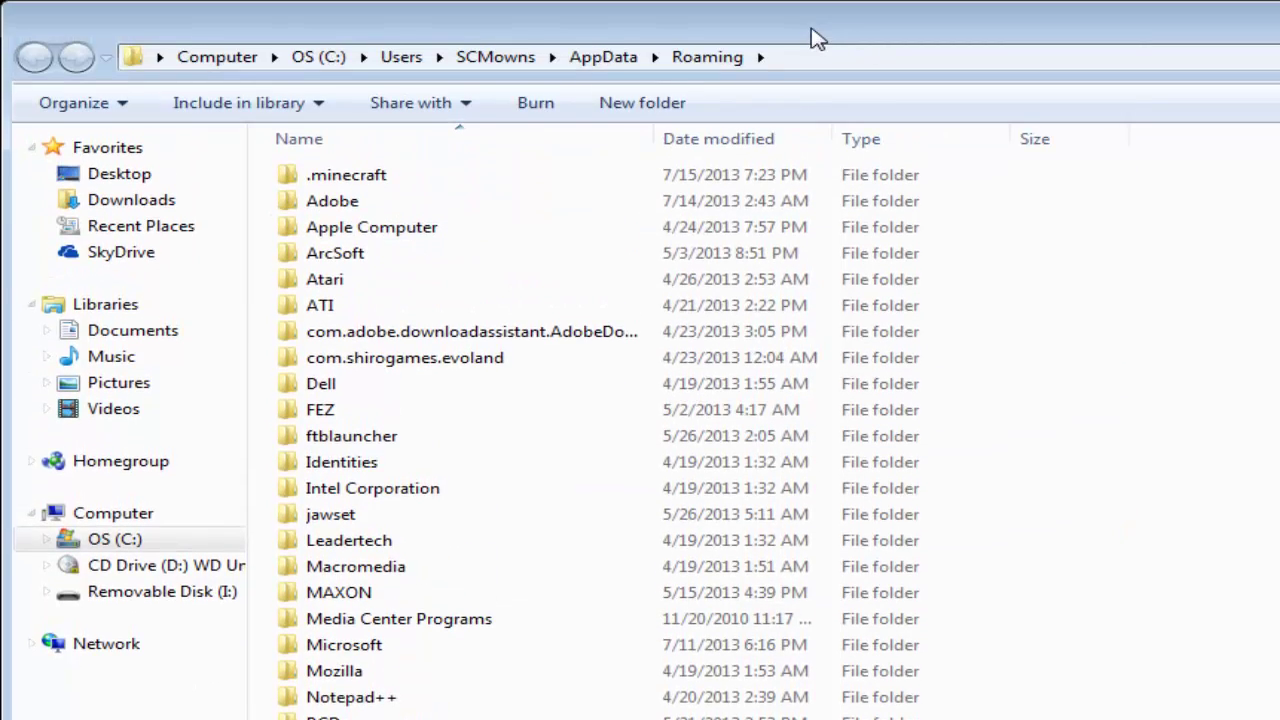
pyautogui.click(406, 177)
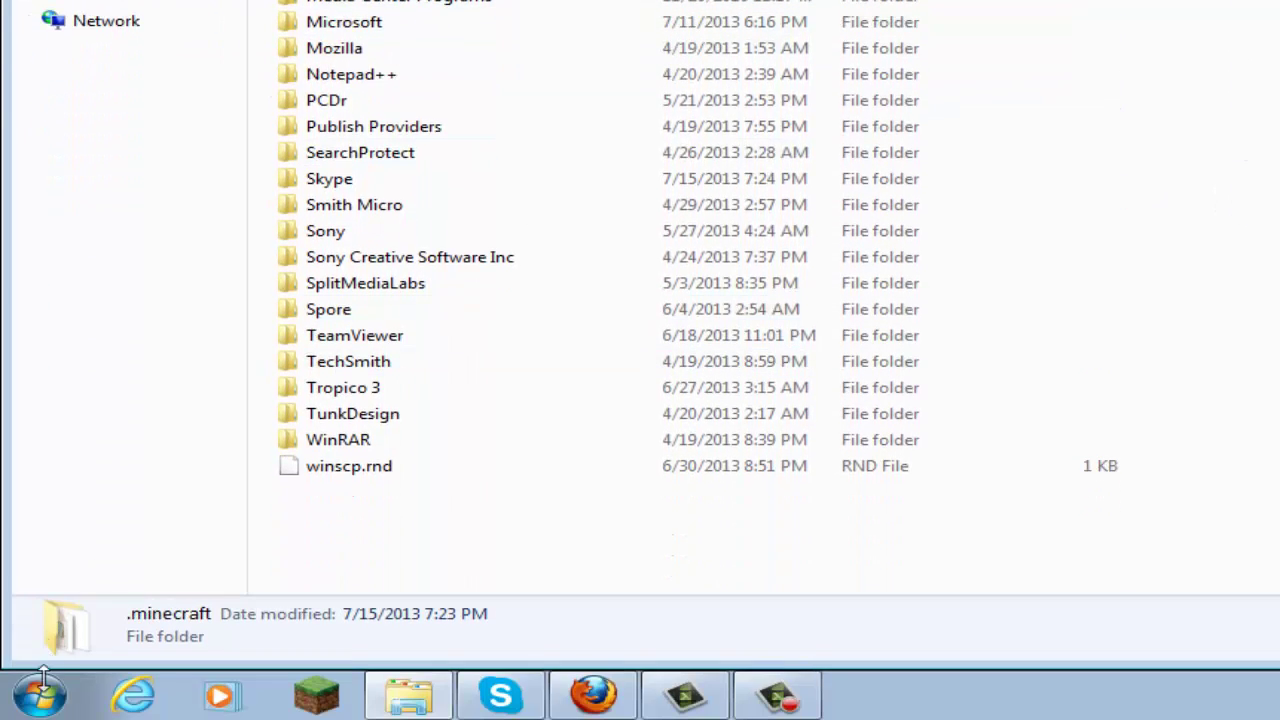
# Step: Open the Documents library, go from there to the %appdata% location and open its .minecraft folder
pyautogui.click(43, 676)
pyautogui.click(471, 196)
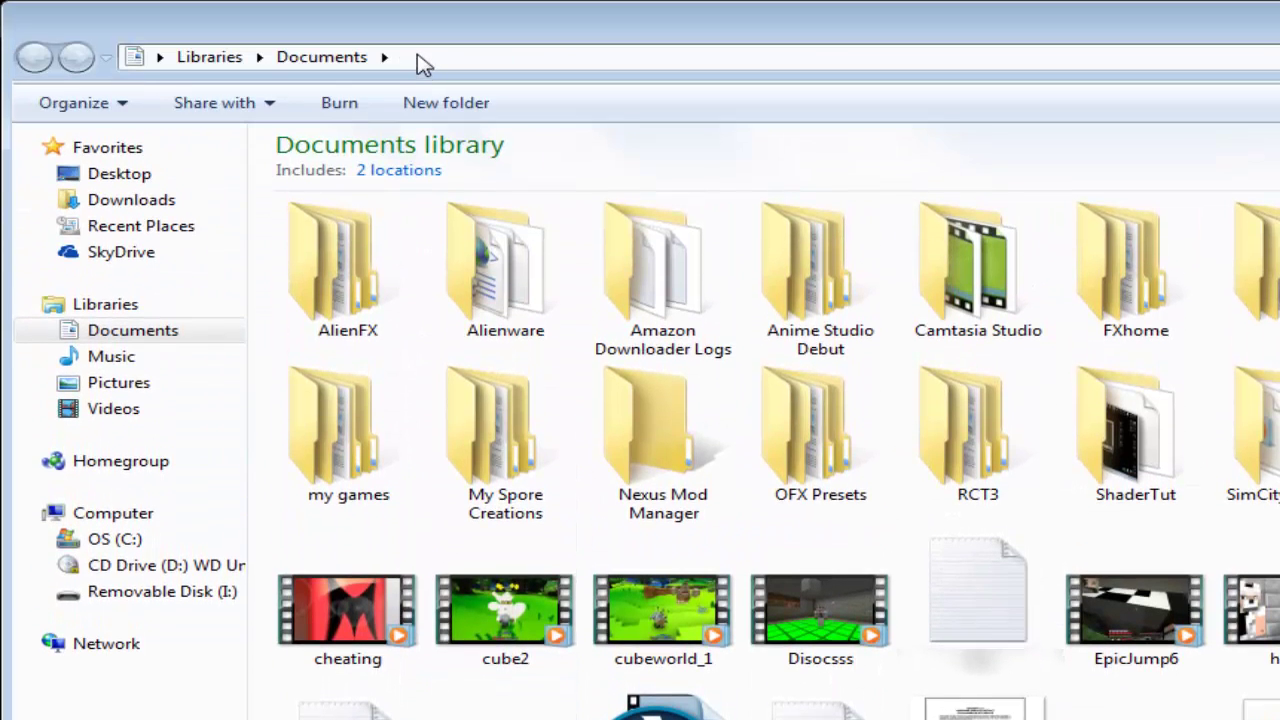
pyautogui.click(410, 59)
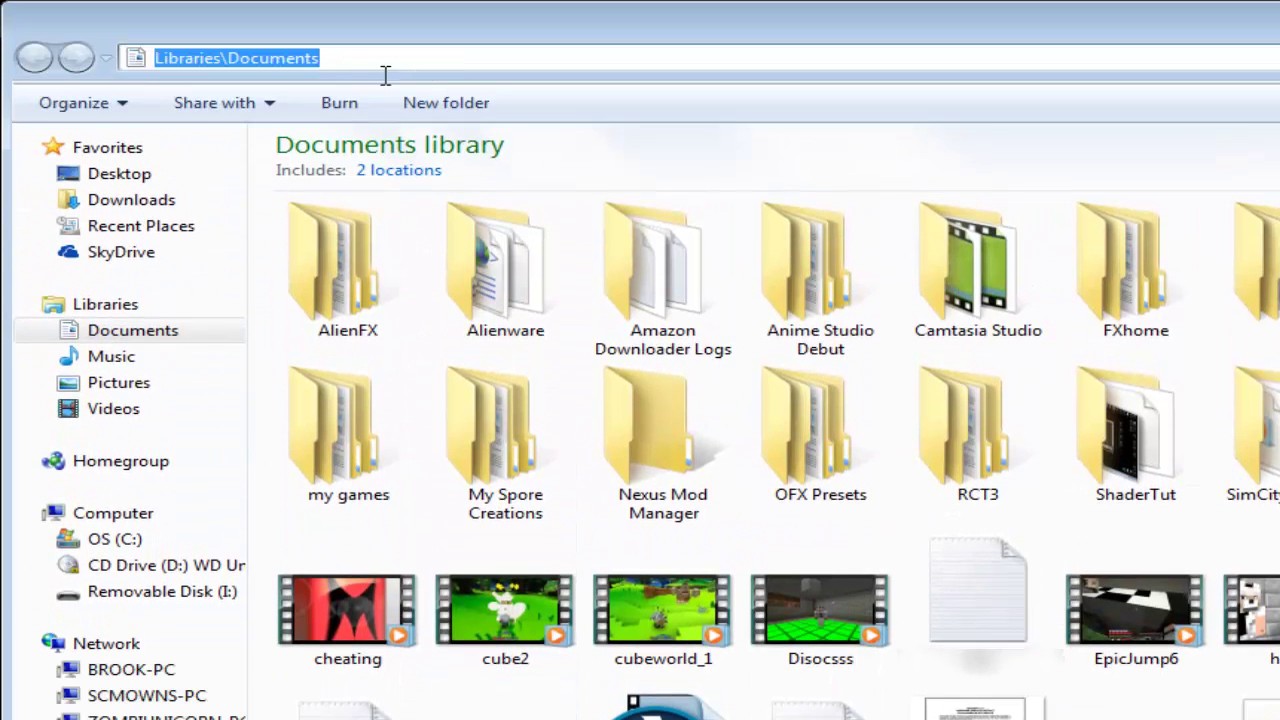
pyautogui.click(341, 66)
pyautogui.hotkey('ctrl', 'a')
pyautogui.press('BackSpace')
pyautogui.write('%appdata%')
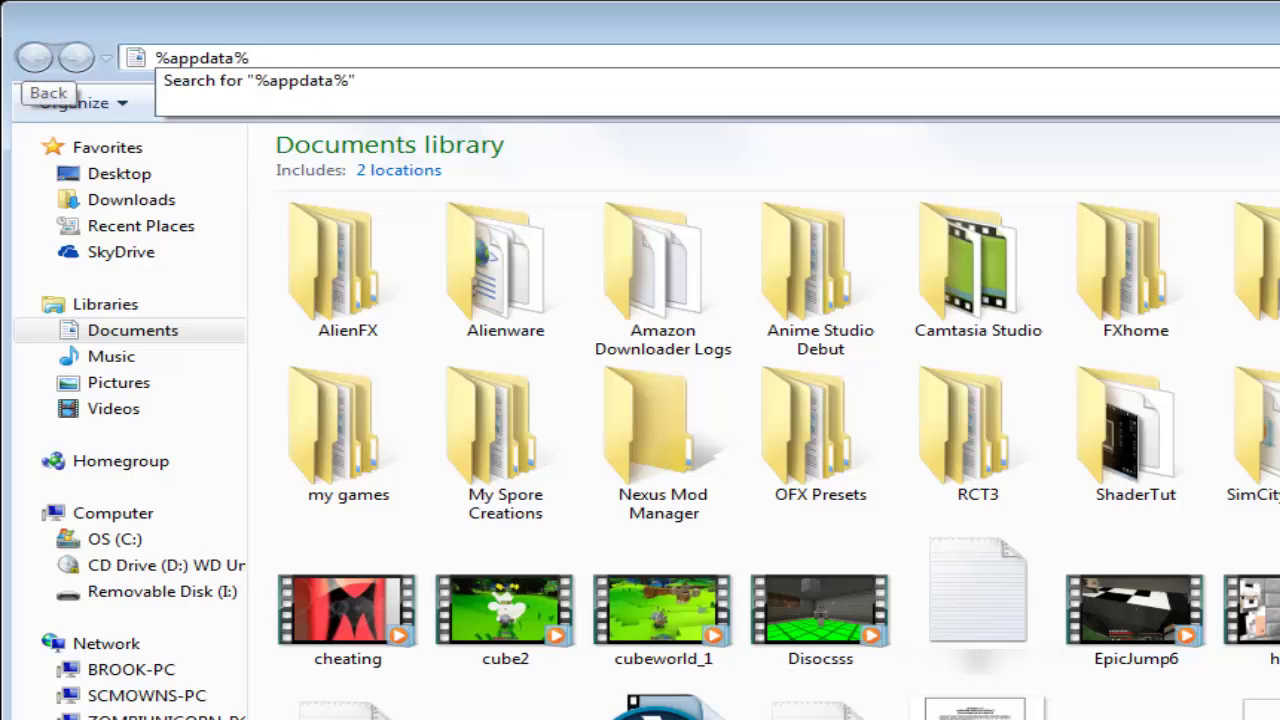
pyautogui.press('Return')
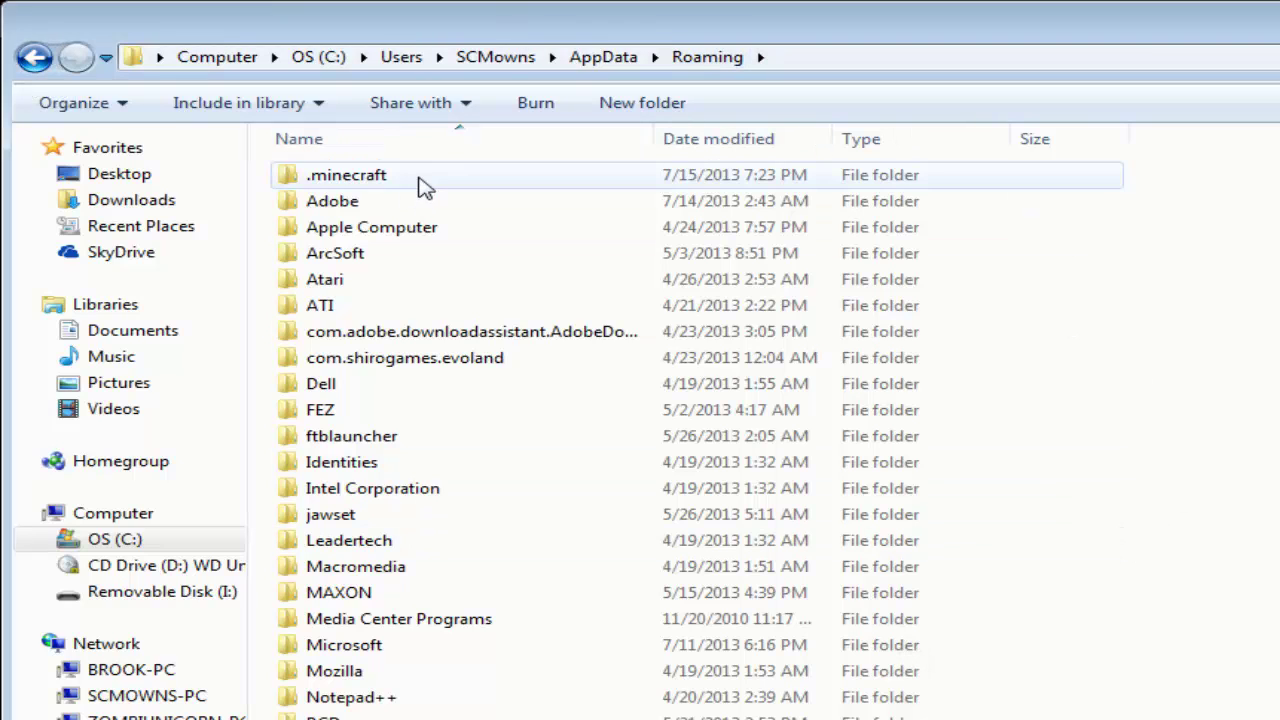
pyautogui.click(424, 189)
pyautogui.doubleClick(424, 189)
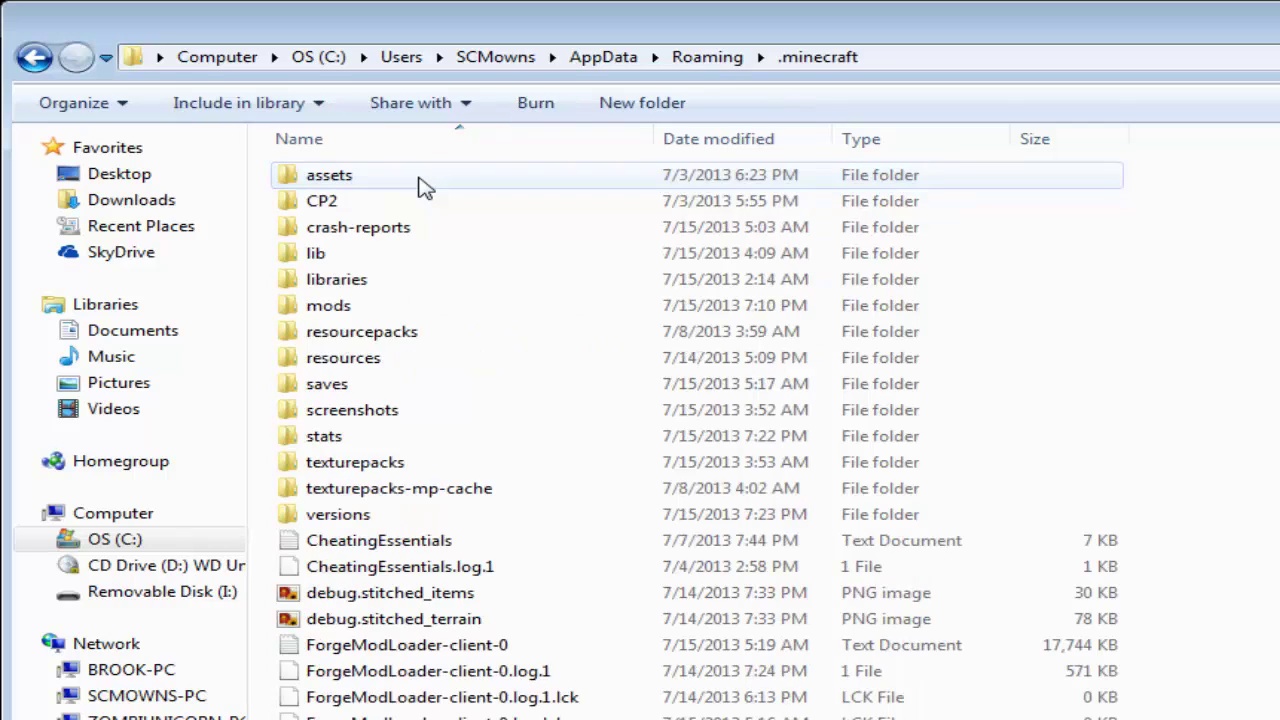
# Step: Create a new folder named coremods inside the .minecraft folder
pyautogui.click(411, 311)
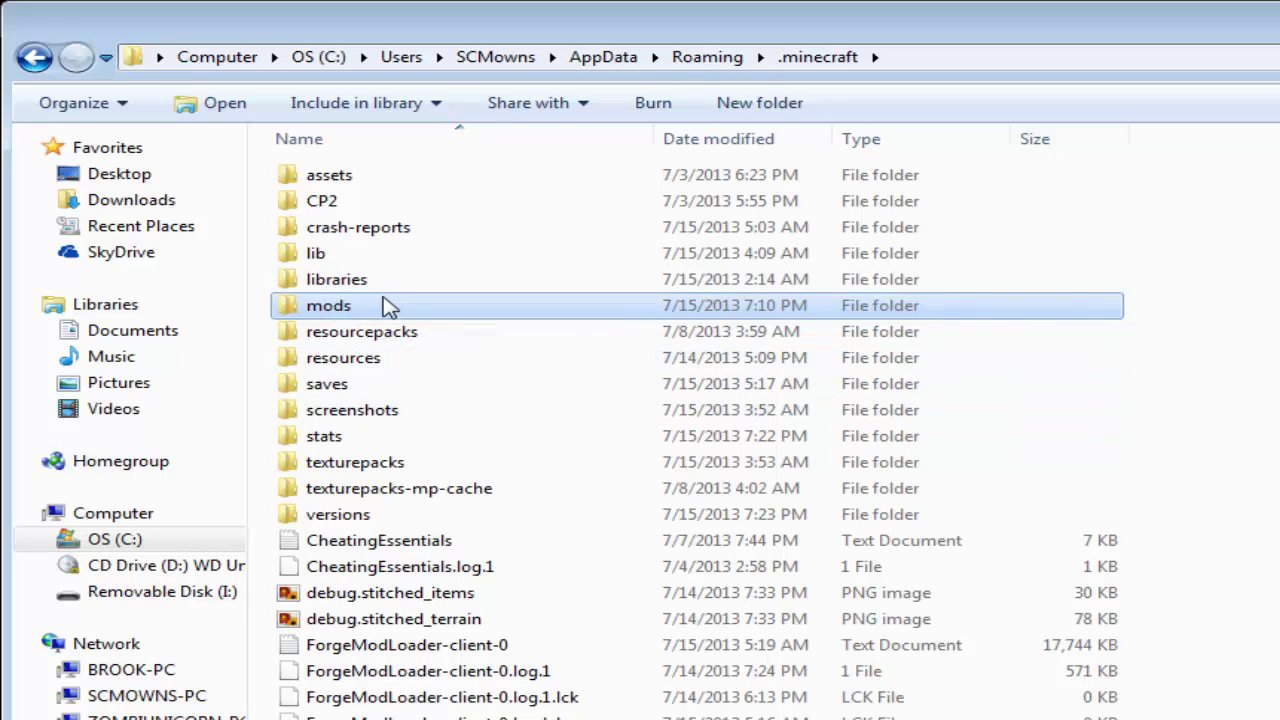
pyautogui.click(757, 106)
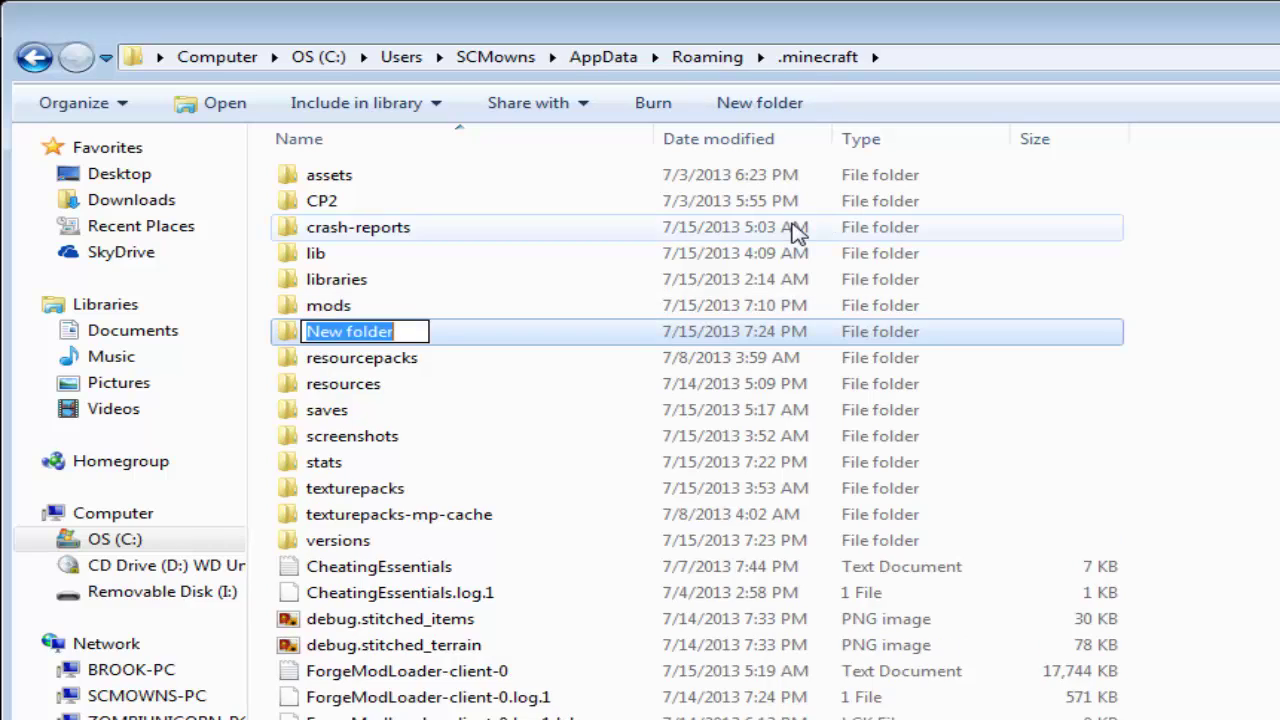
pyautogui.write('coremods')
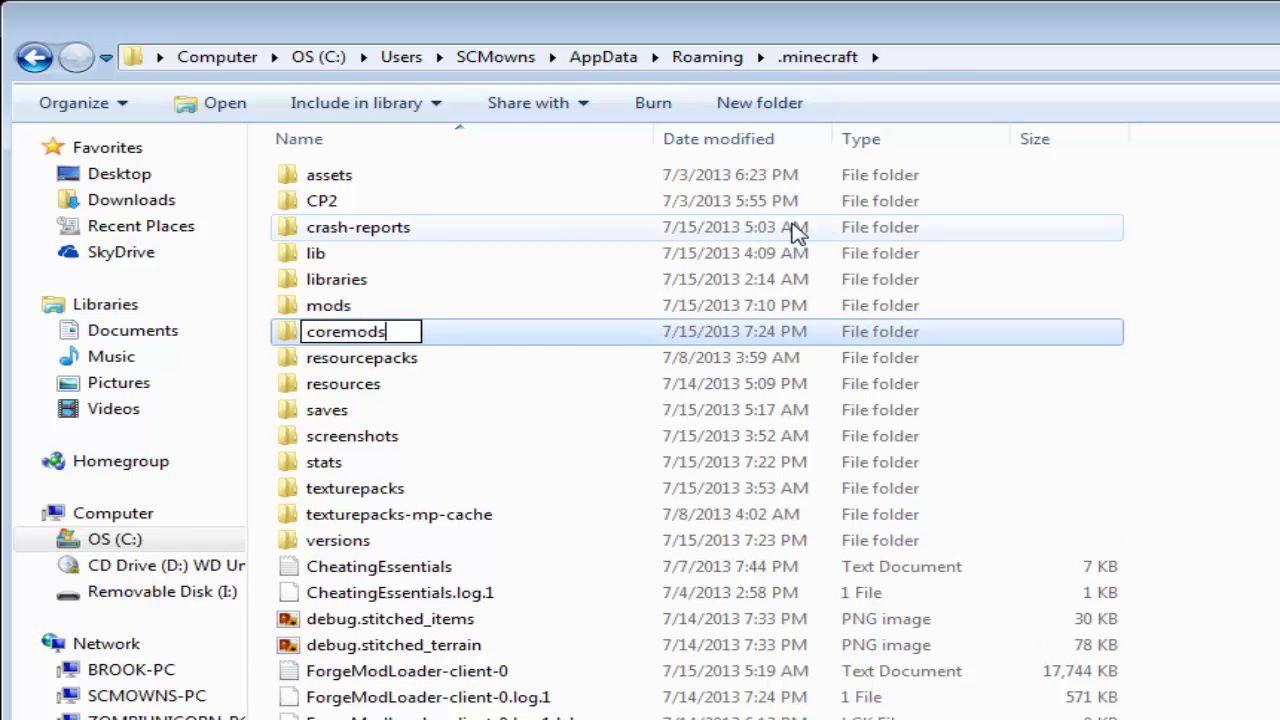
pyautogui.press('Return')
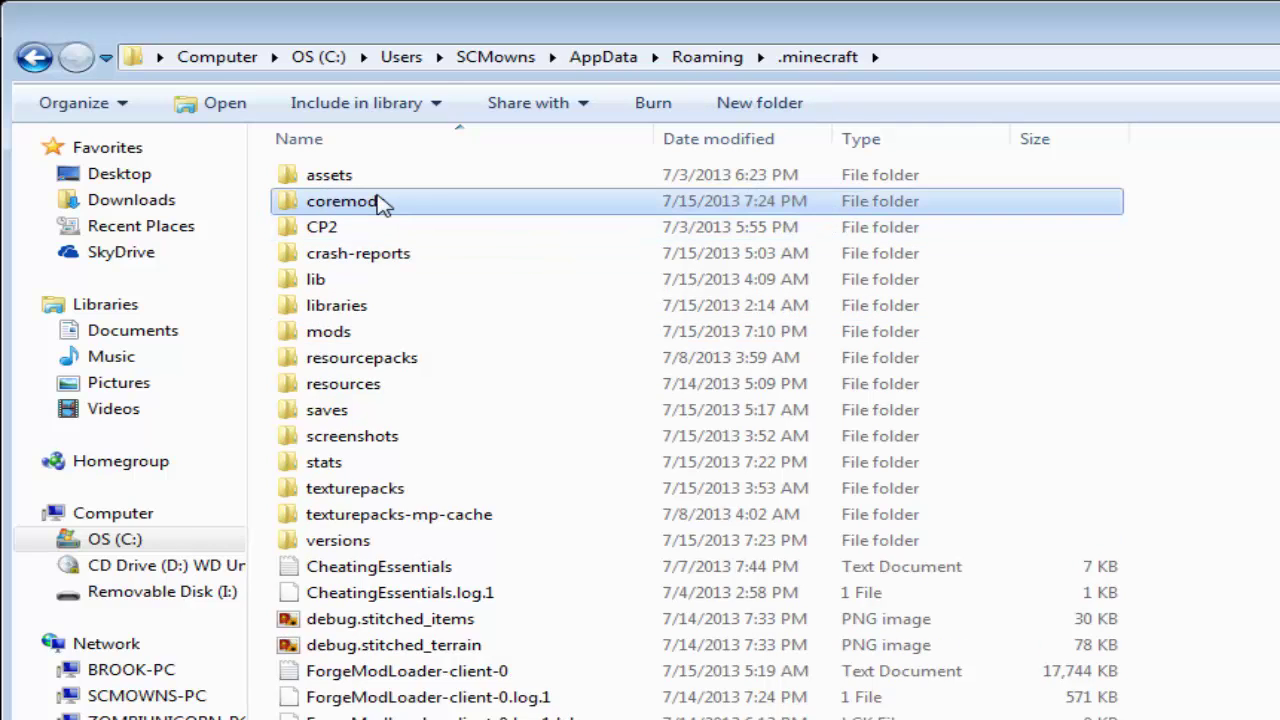
# Step: Move the Biomes-O-Plenty archive from the desktop into the mods folder of .minecraft and close the folder window
pyautogui.click(395, 331)
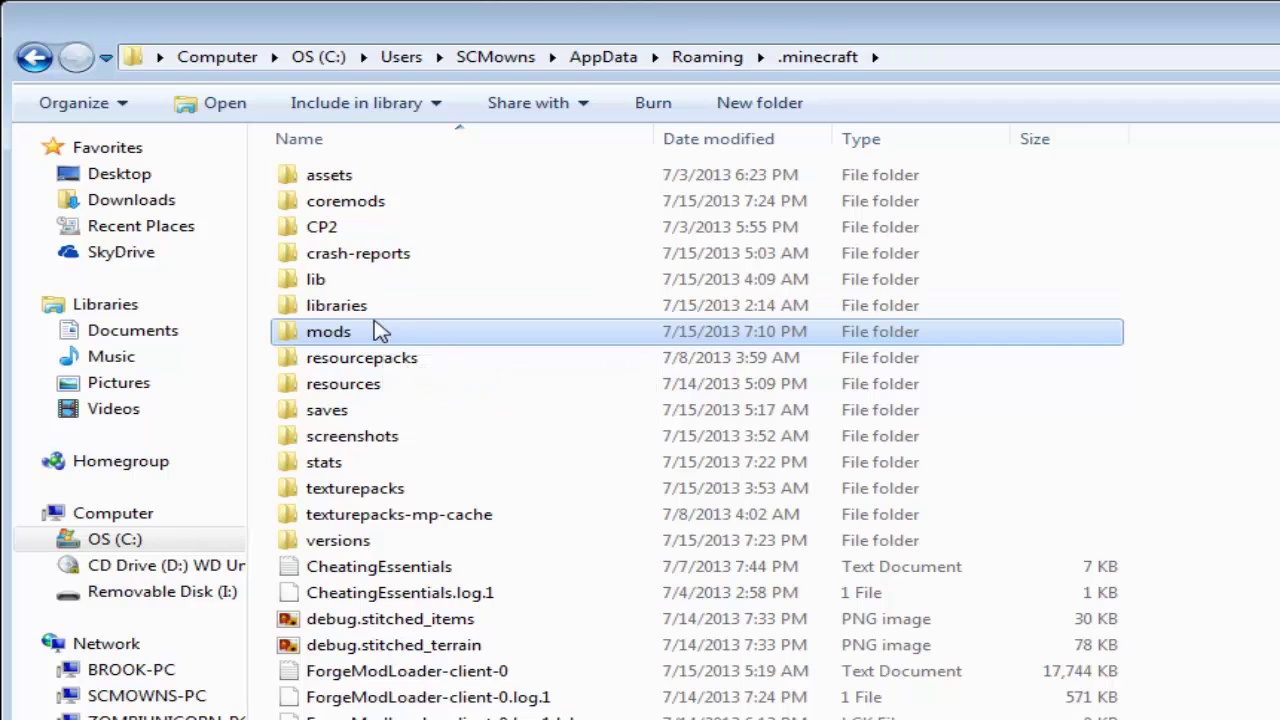
pyautogui.doubleClick(380, 334)
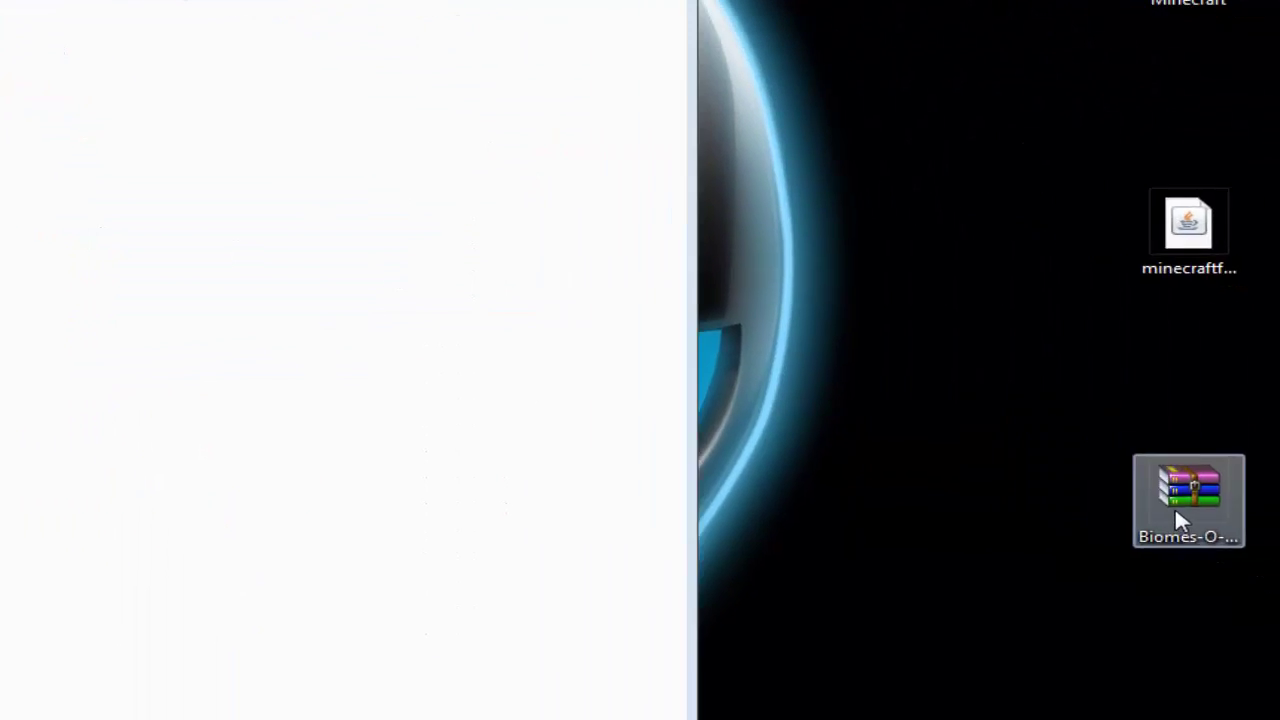
pyautogui.moveTo(1178, 520); pyautogui.dragTo(734, 540)
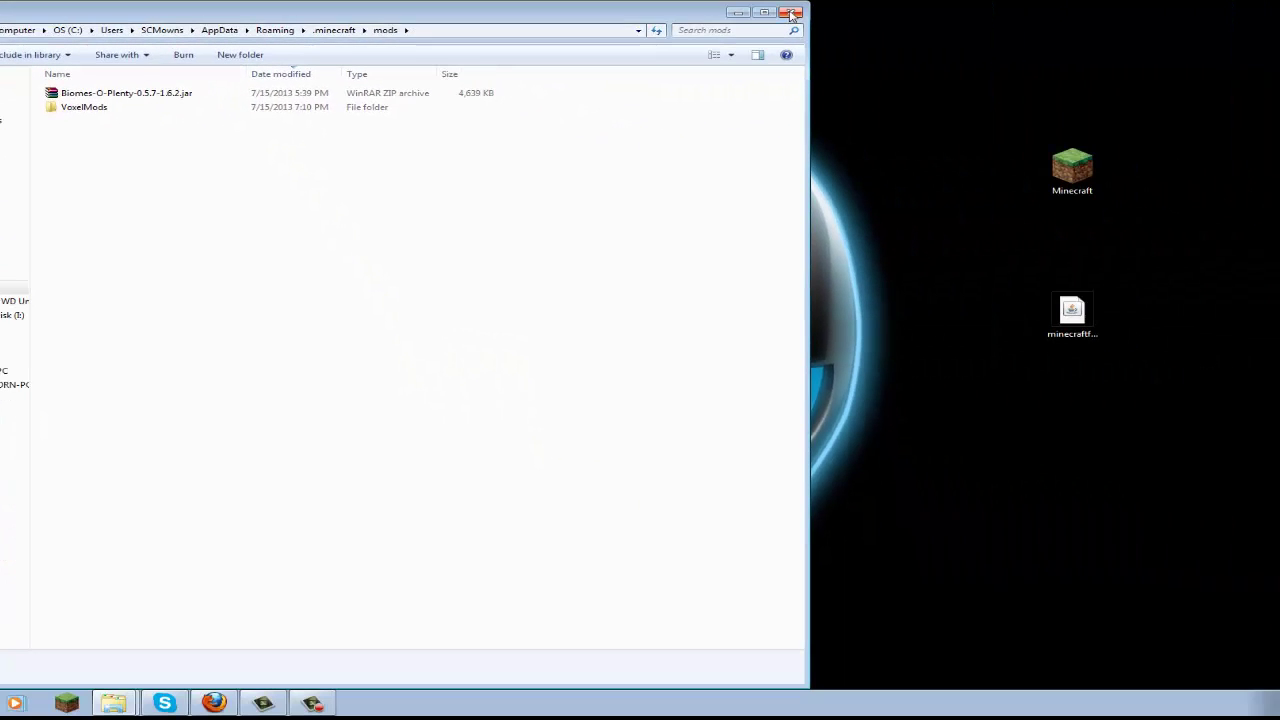
pyautogui.press('BackSpace')
pyautogui.click(791, 13)
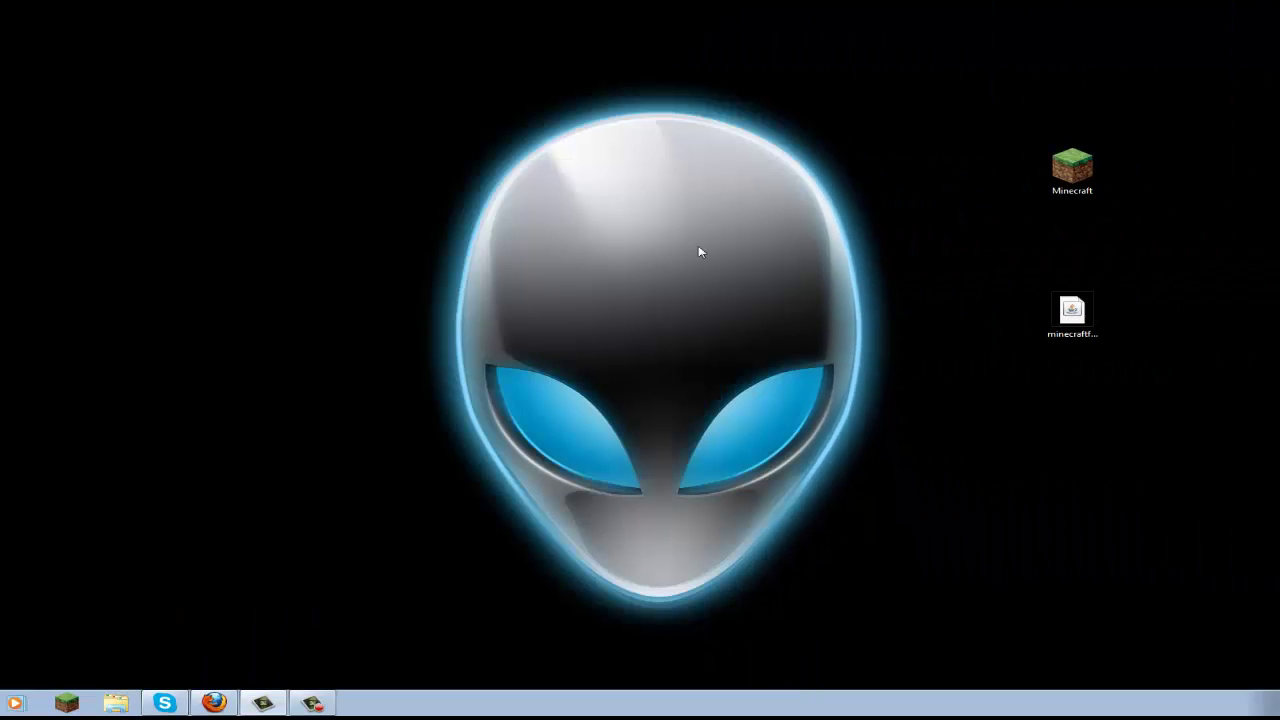
# Step: Open the Minecraft launcher from the desktop and set the profile to Forge
pyautogui.doubleClick(1066, 176)
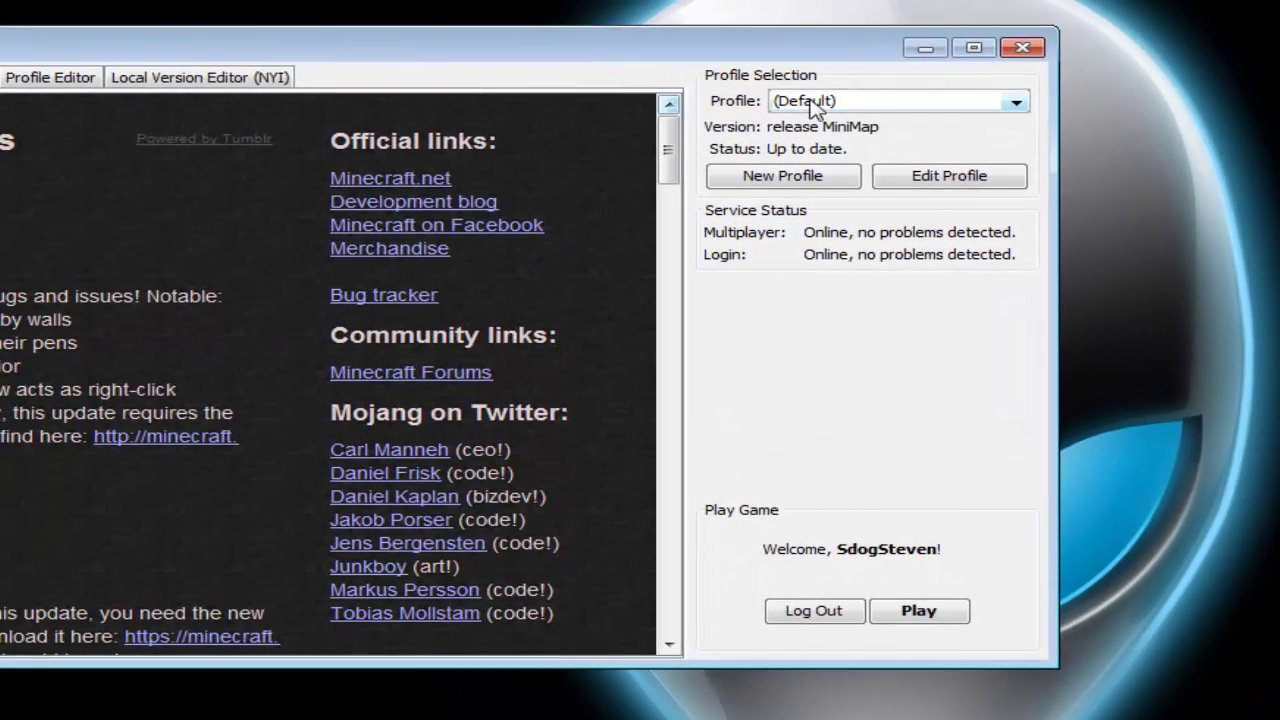
pyautogui.click(782, 106)
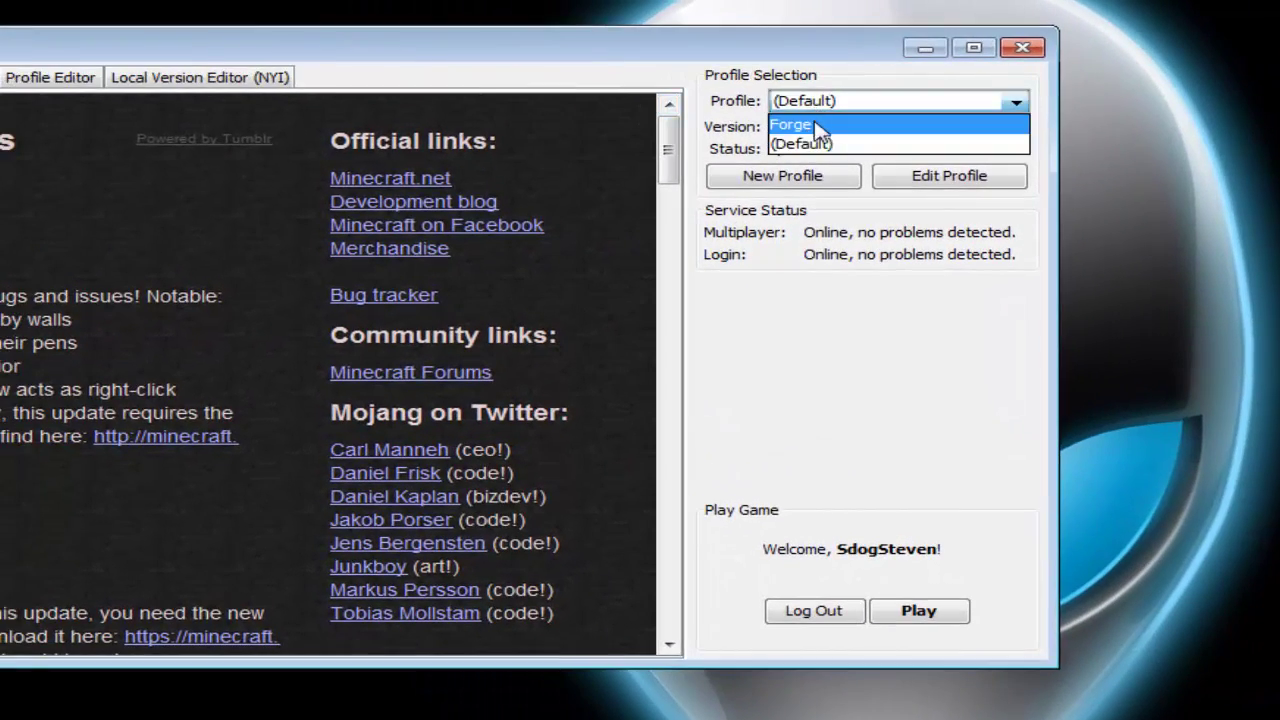
pyautogui.click(782, 121)
# Step: Log in with the account username and password and start the game
pyautogui.click(852, 540)
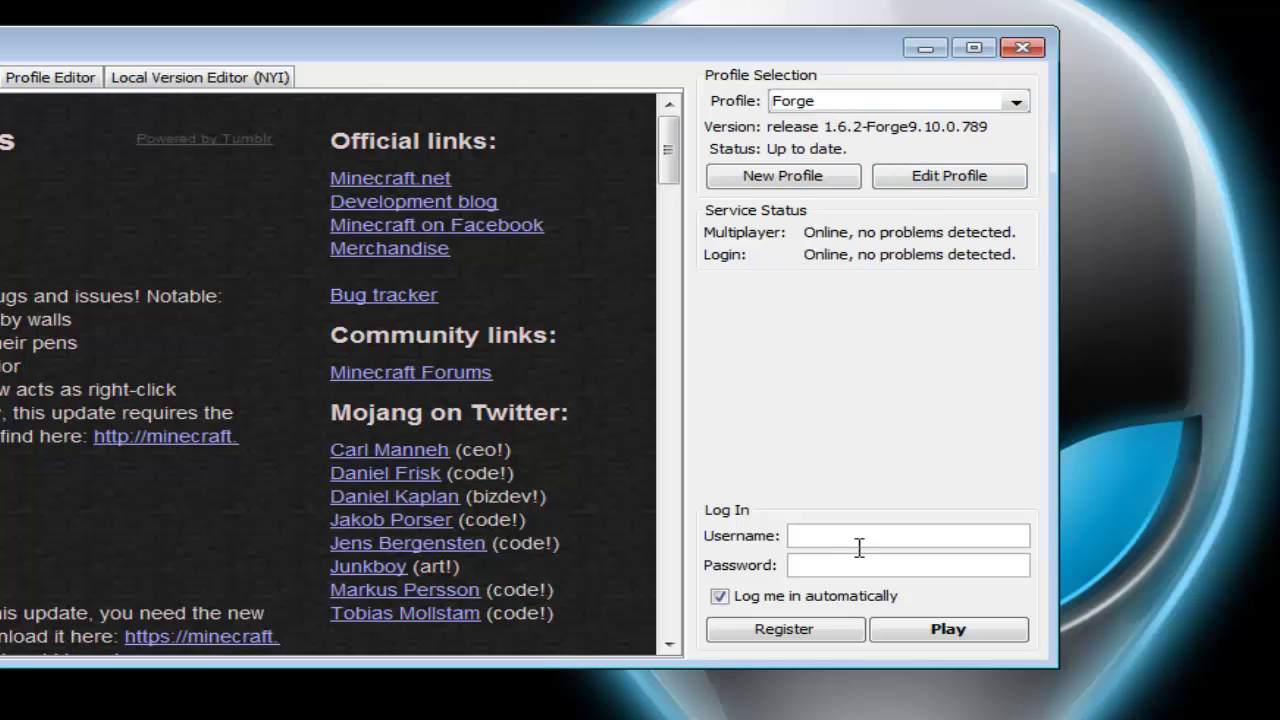
pyautogui.write('SdogSteven')
pyautogui.press('Tab')
pyautogui.write('************')
pyautogui.click(945, 629)
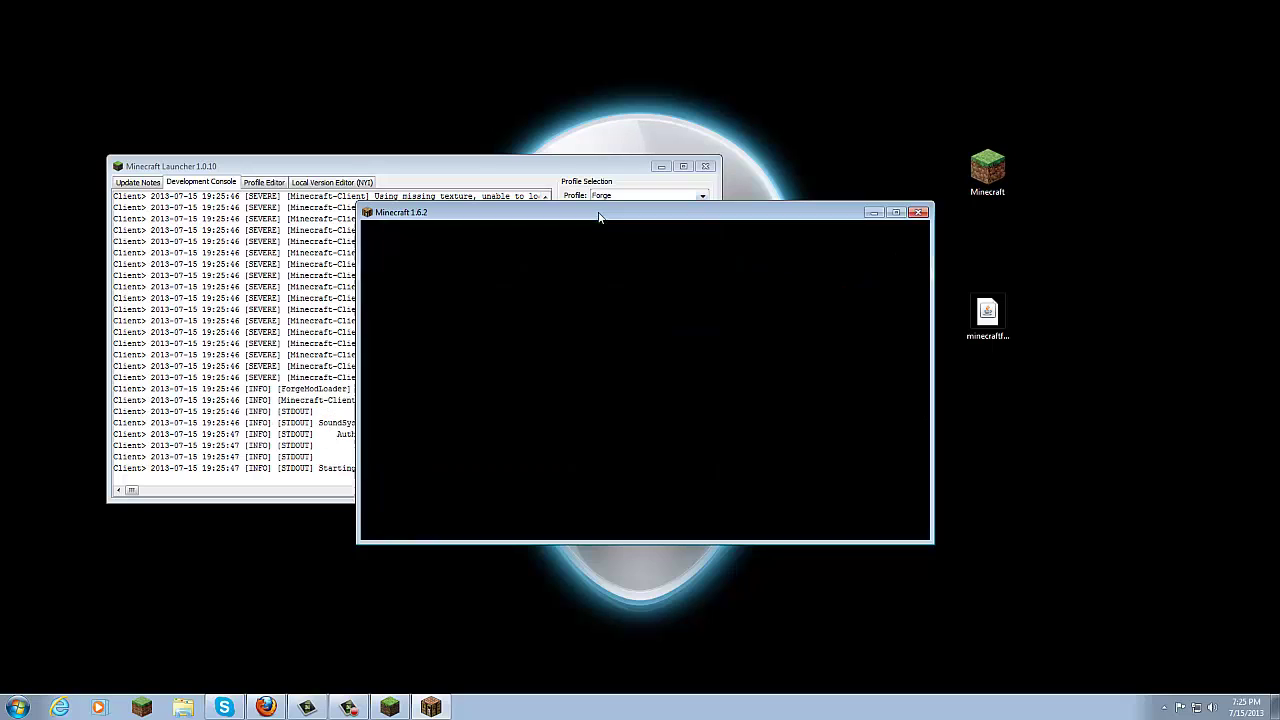
# Step: Maximize the Minecraft game and examine the Biomes O' Plenty and Forge Mod Loader entries in the mod list
pyautogui.doubleClick(600, 216)
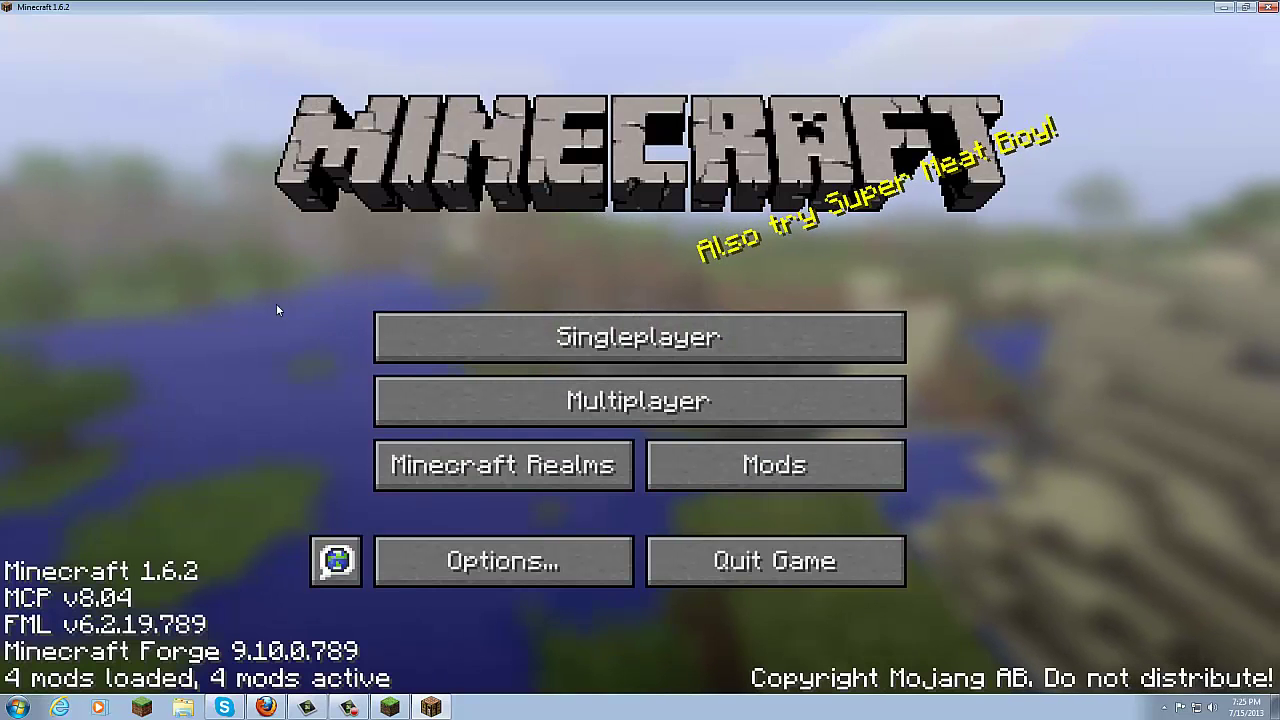
pyautogui.click(718, 471)
pyautogui.click(143, 476)
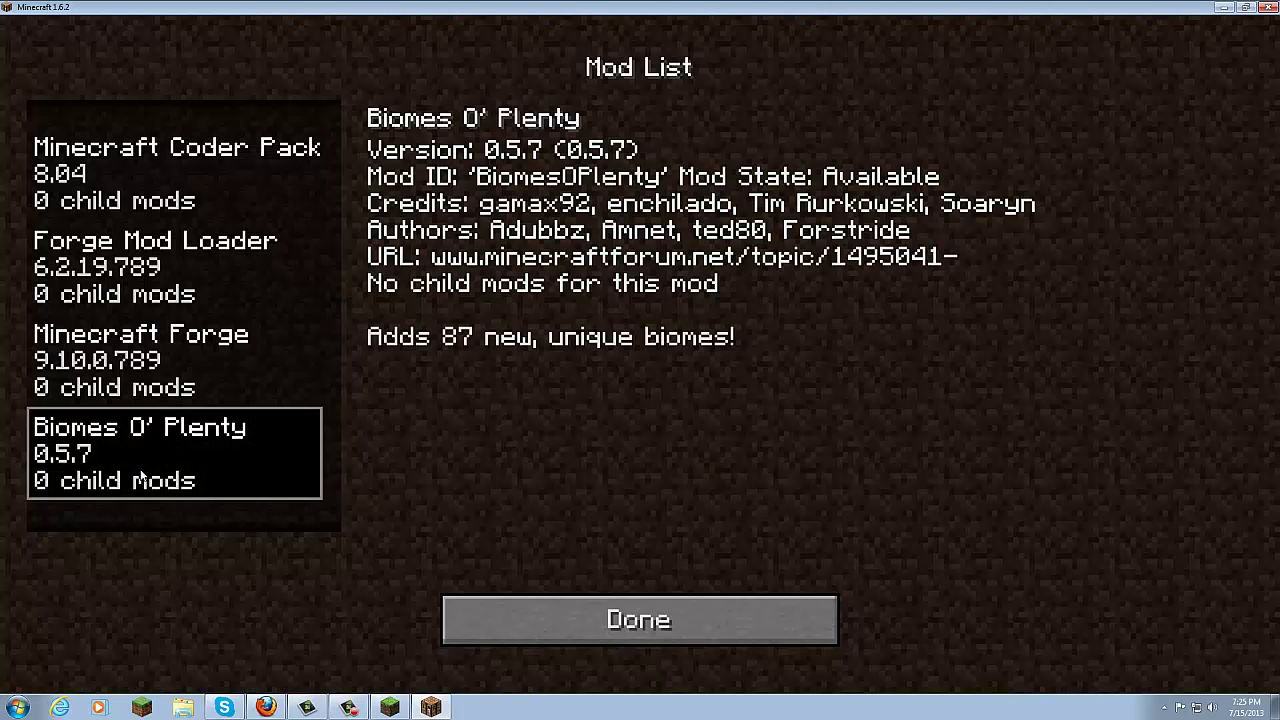
pyautogui.click(150, 266)
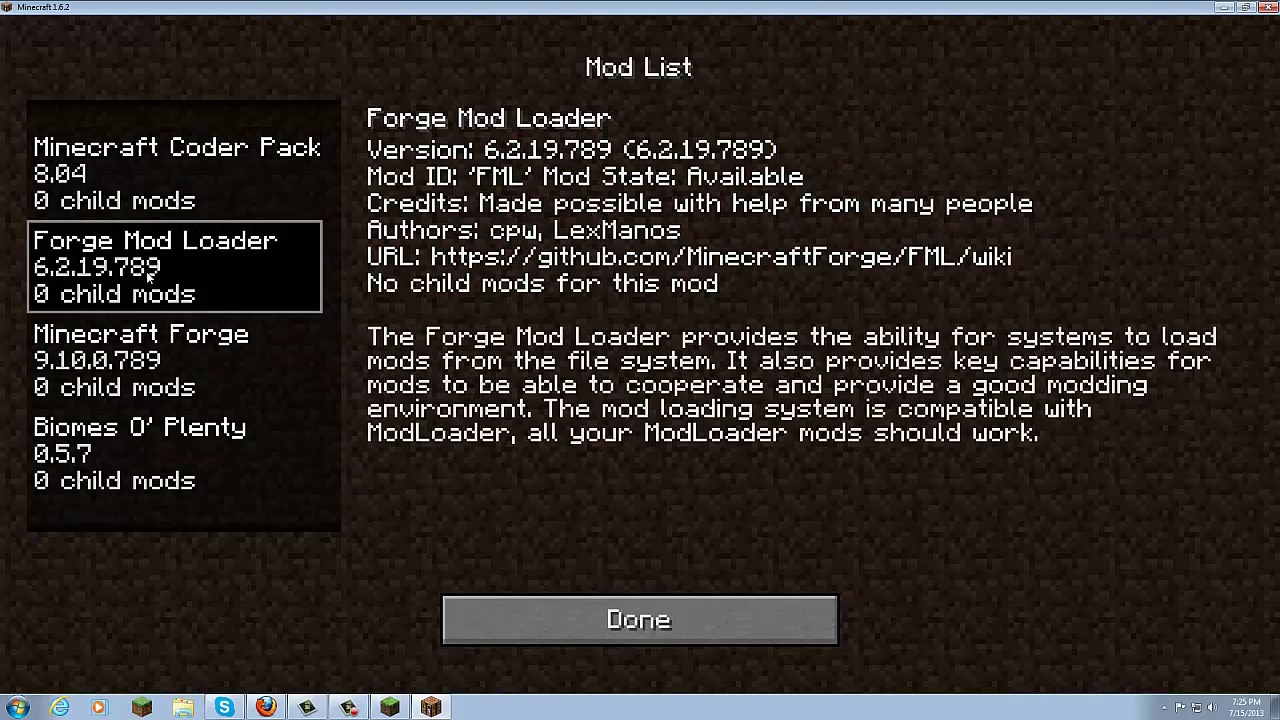
pyautogui.click(358, 306)
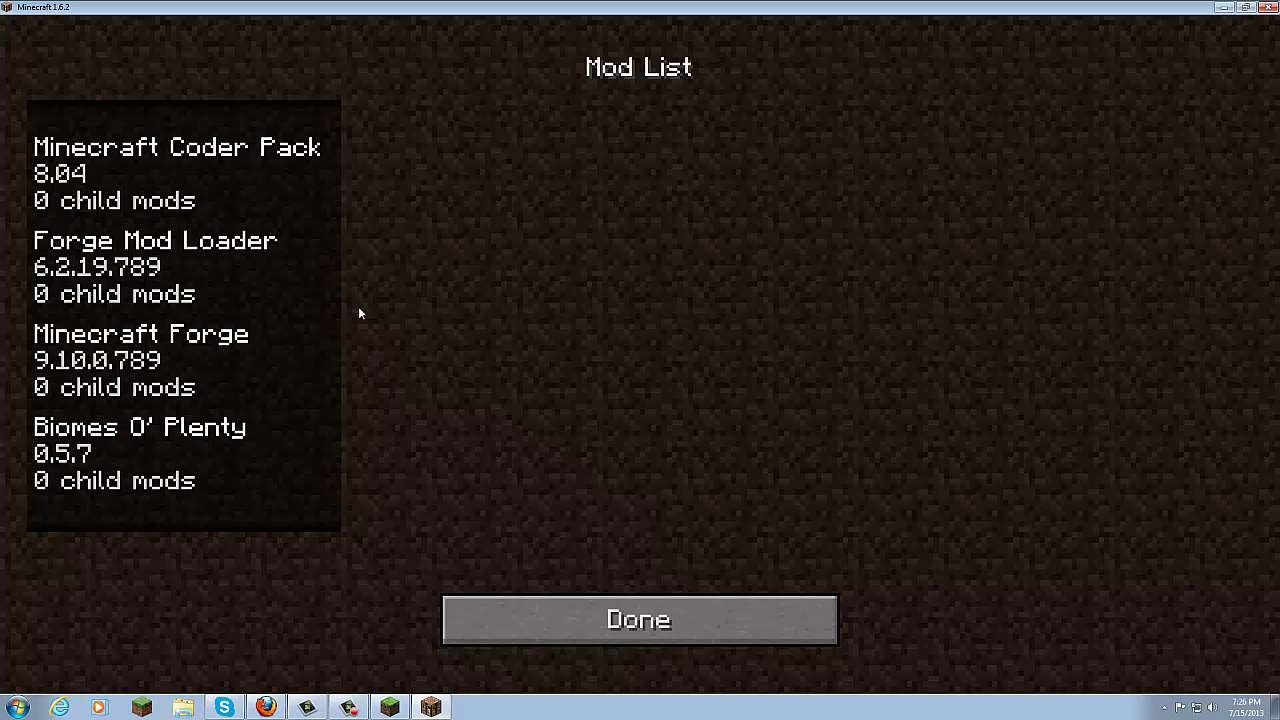